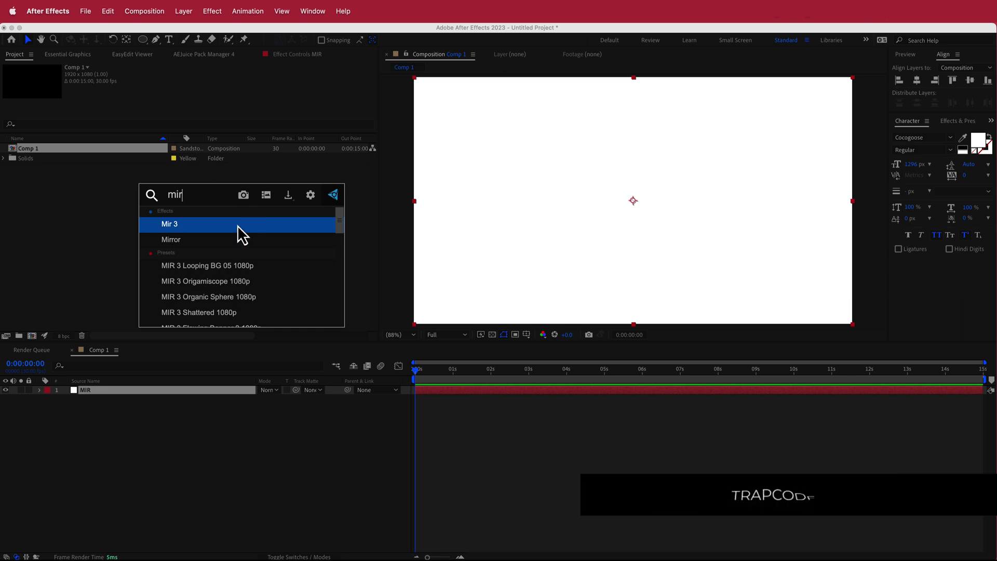
- Apply the Mir 3 effect to the MIR layer and set its geometry Size mode to XYZ Individual
left_click(233, 230)
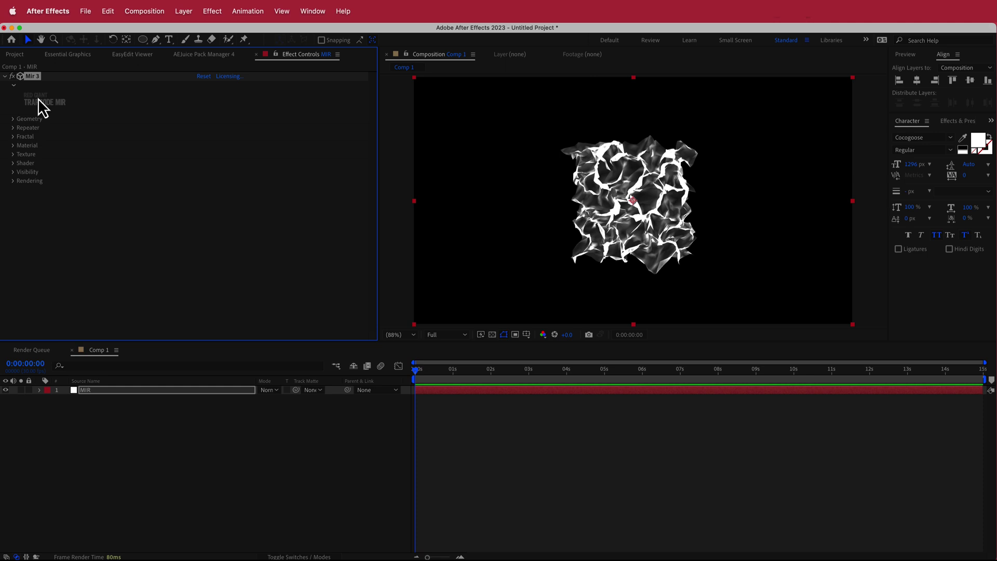
left_click(13, 120)
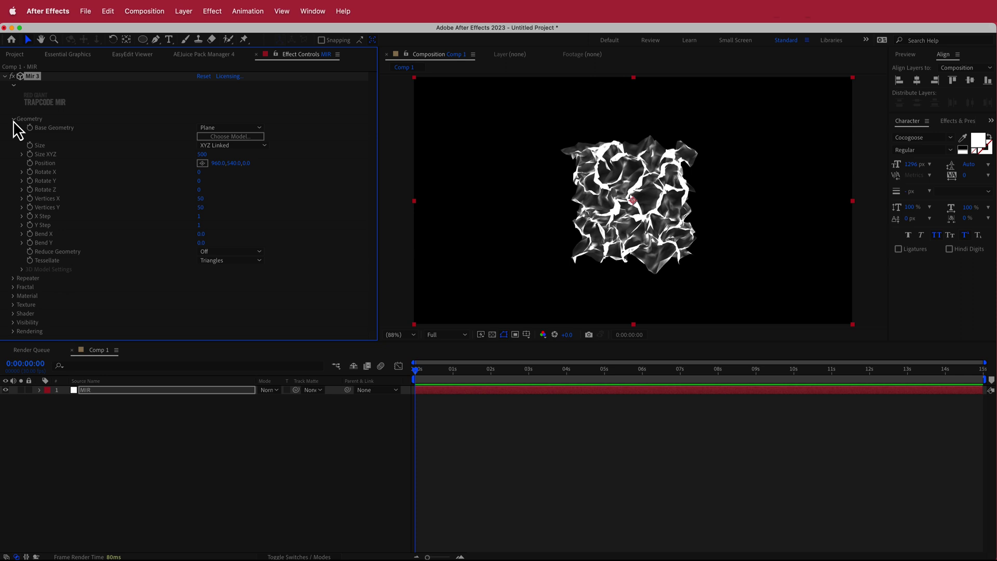
left_click(219, 146)
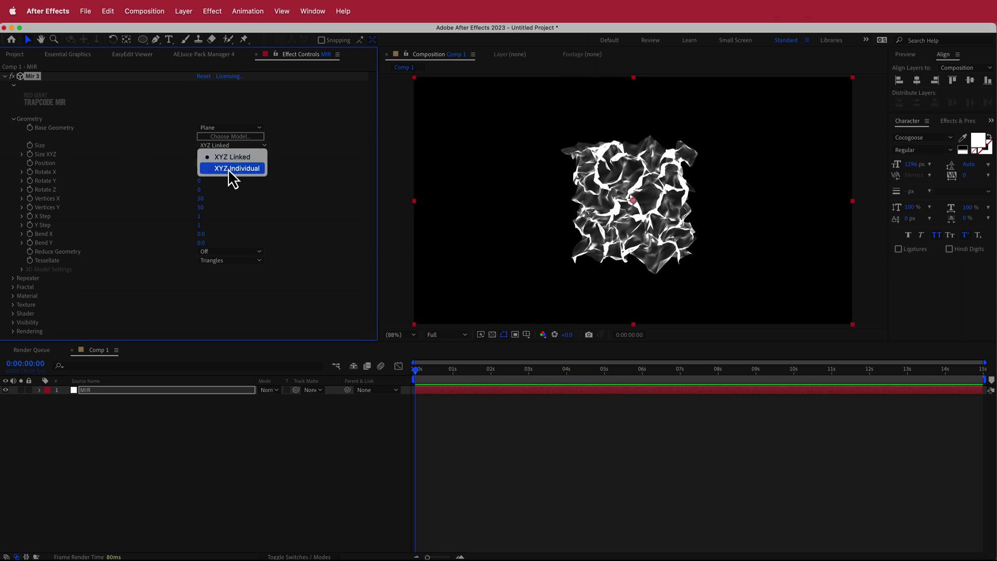
left_click(232, 168)
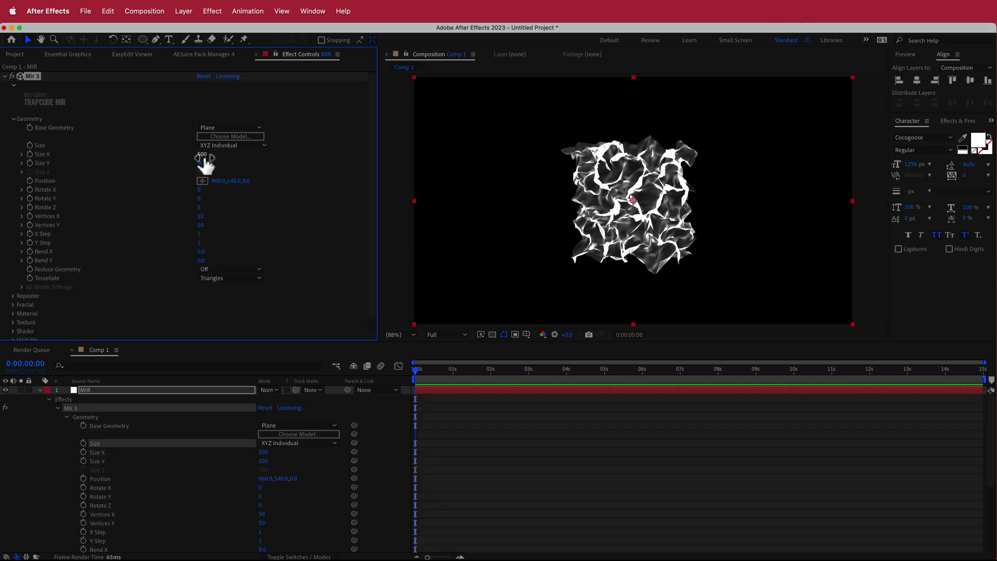
- Set the Mir 3 plane's Size Y to 5000 and Size X to 4000
left_click(203, 163)
type("1360")
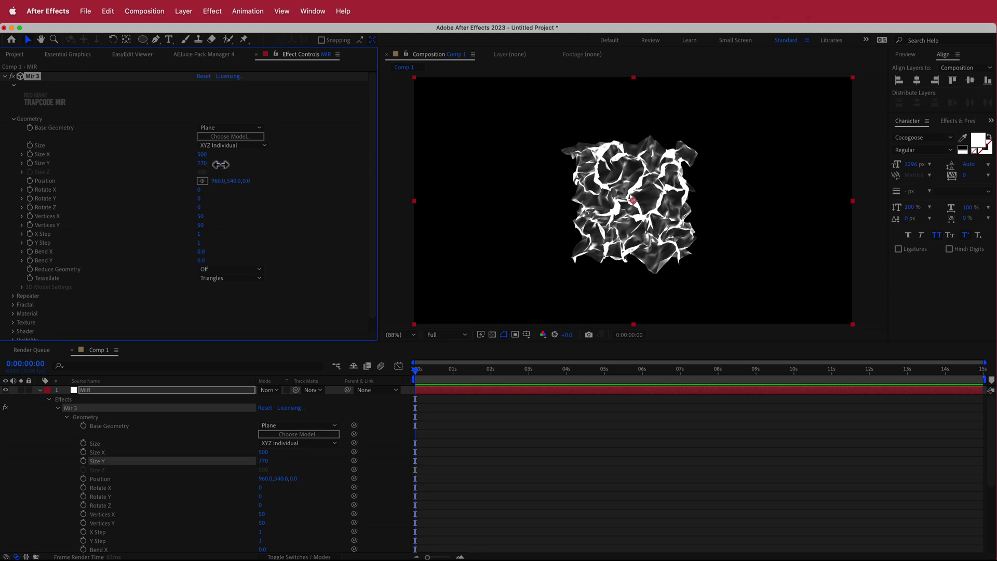
key("Return")
left_click(203, 164)
type("5")
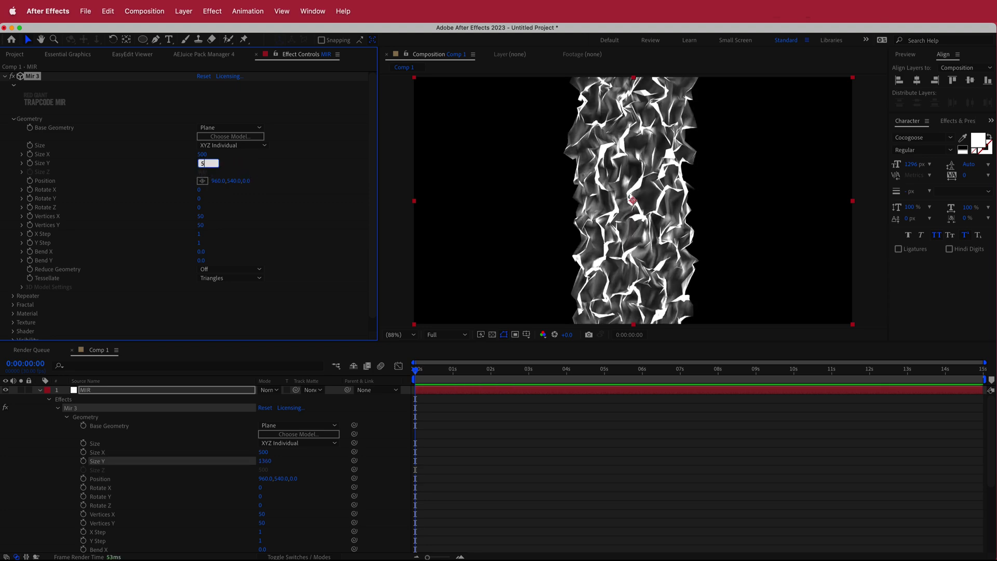
type("000")
key("Return")
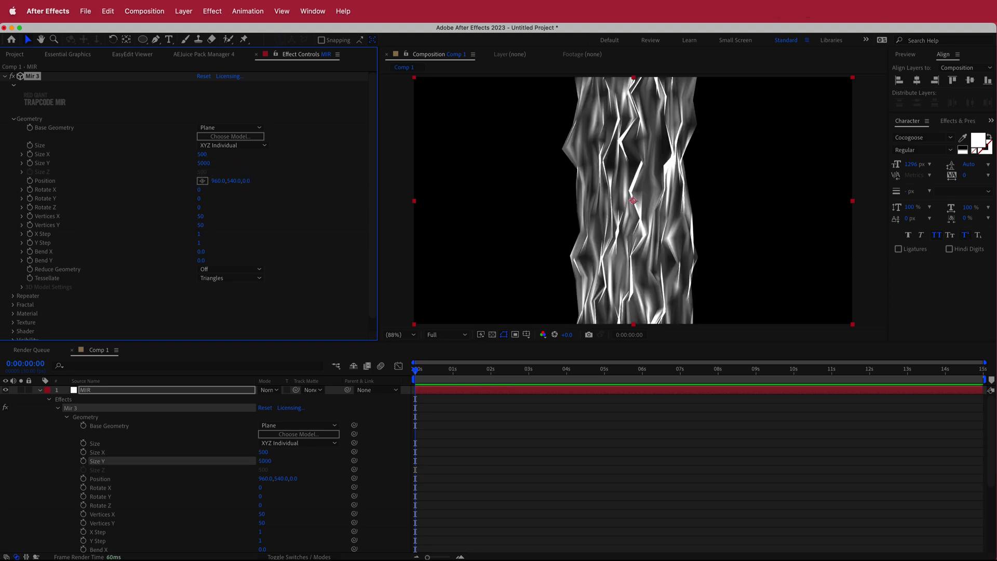
left_click(203, 156)
type("4000")
key("Return")
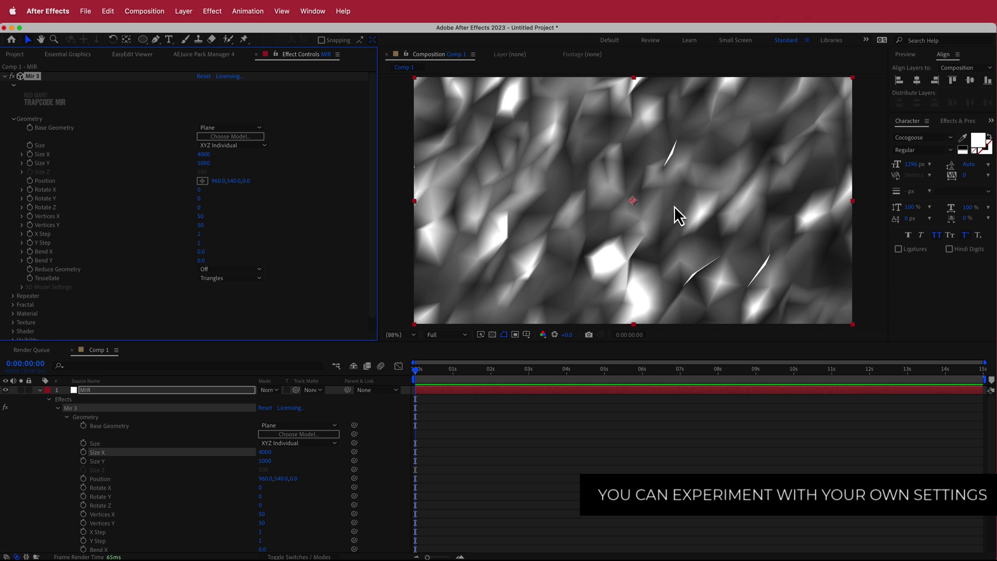
- Set the Mir 3 plane's Rotate X to -53
left_click(199, 190)
type("-53")
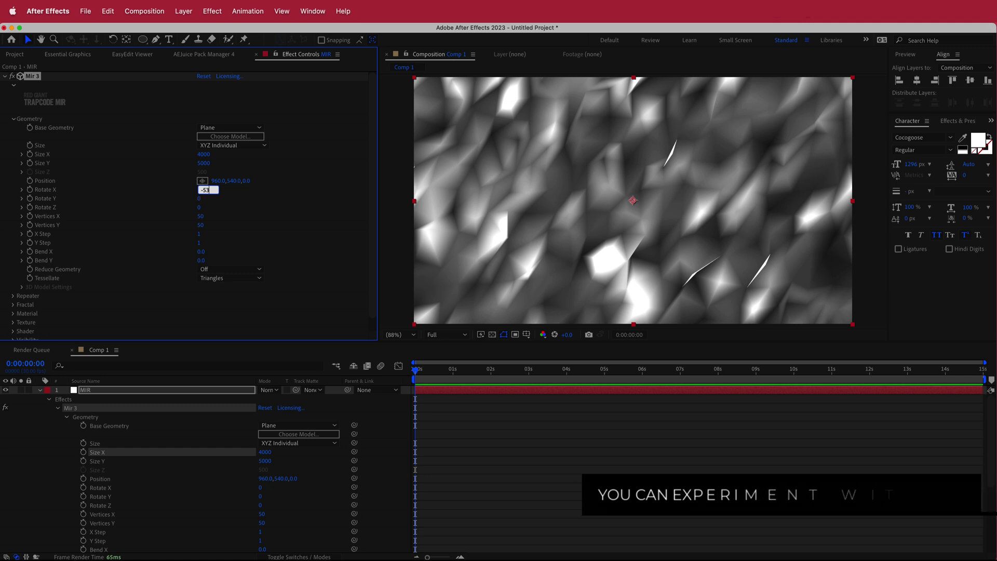
key("Return")
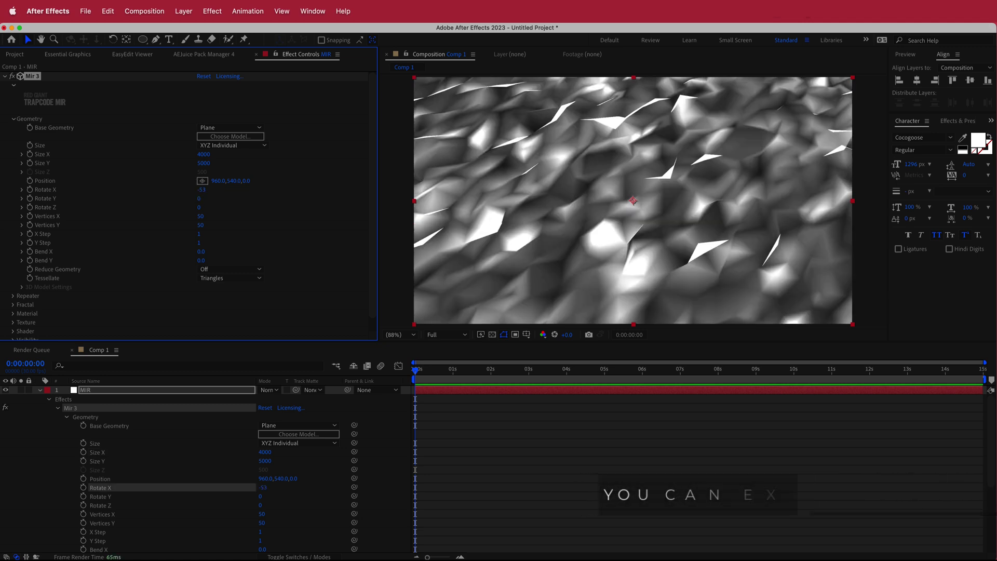
- Set the plane's Vertices X to 175 and Vertices Y to 300
left_click(201, 217)
type("17")
left_click(201, 225)
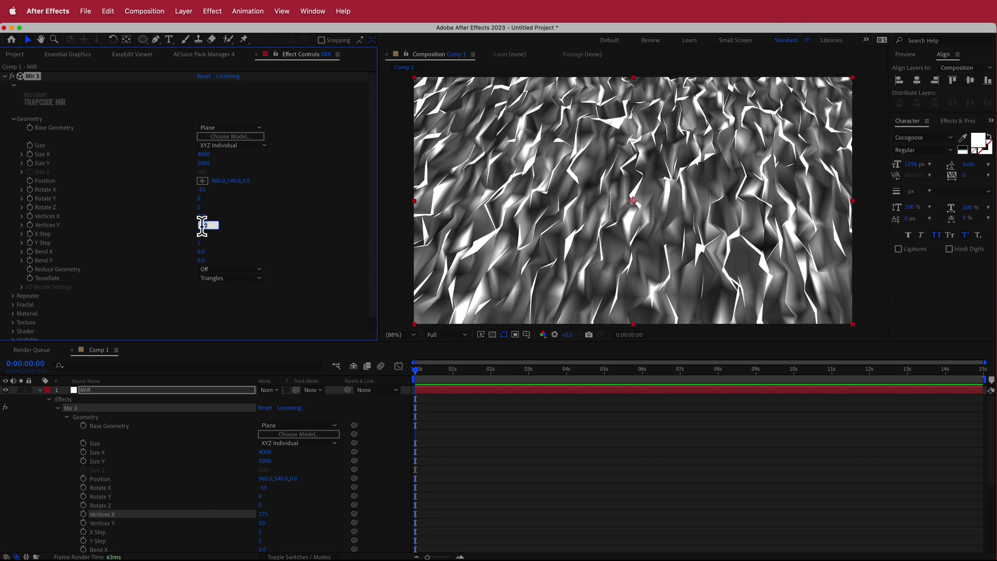
type("300")
key("Return")
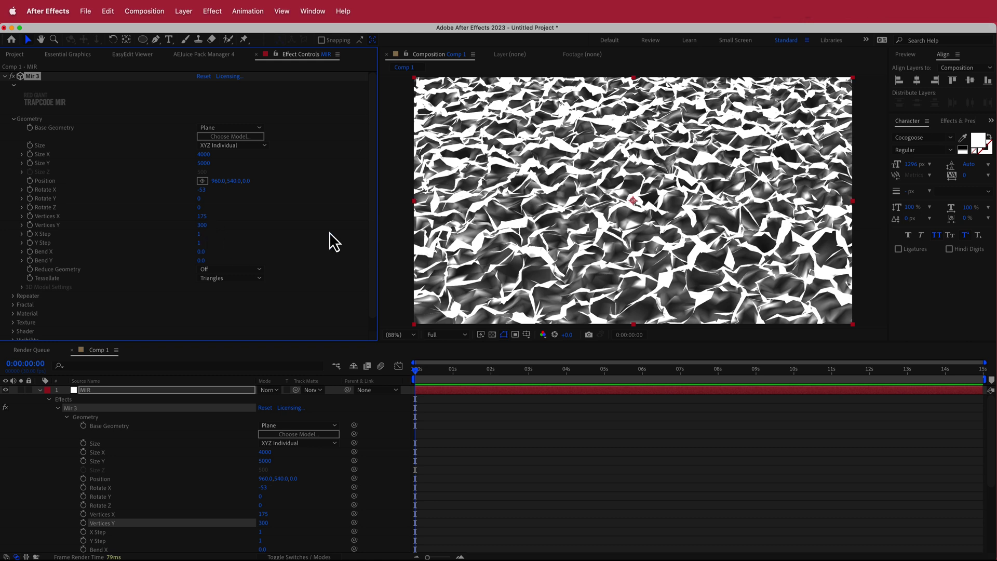
- Set the Mir 3 geometry's Bend Y to 0.1
left_click(200, 260)
key("BackSpace")
key("Return")
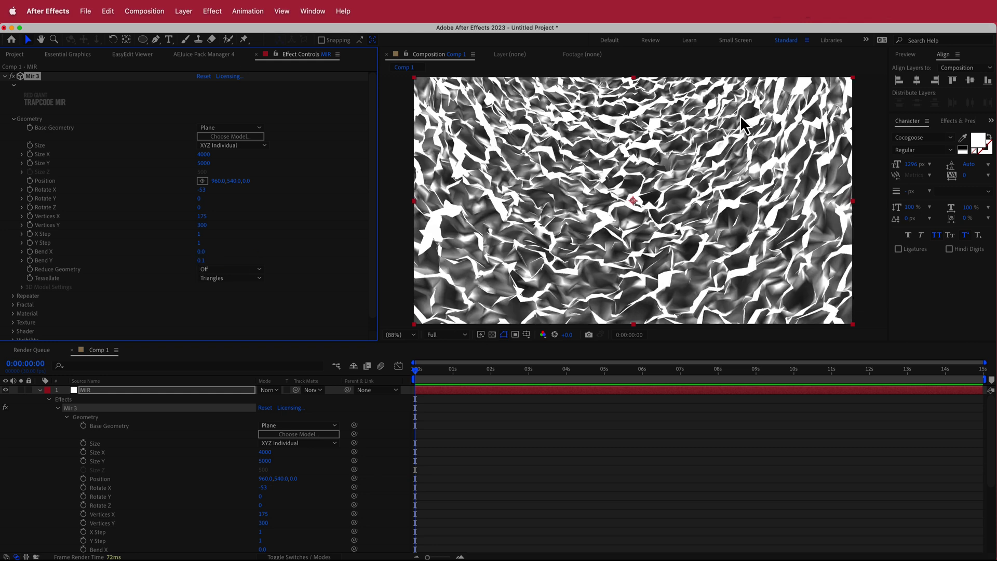
- Set the Mir 3 shader to draw Points and give them a Point Size of 3
scroll(371, 229, "down", 1)
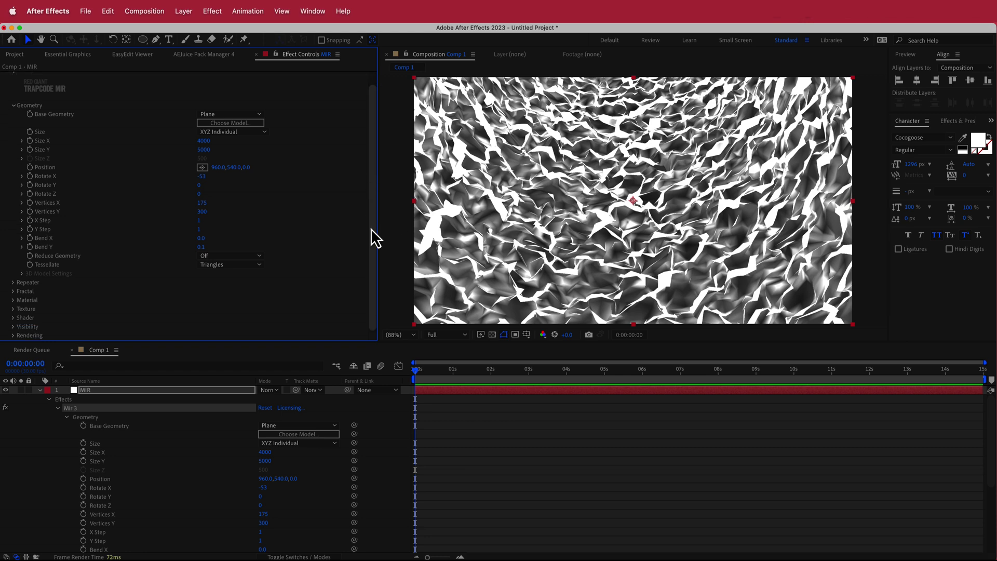
left_click(13, 318)
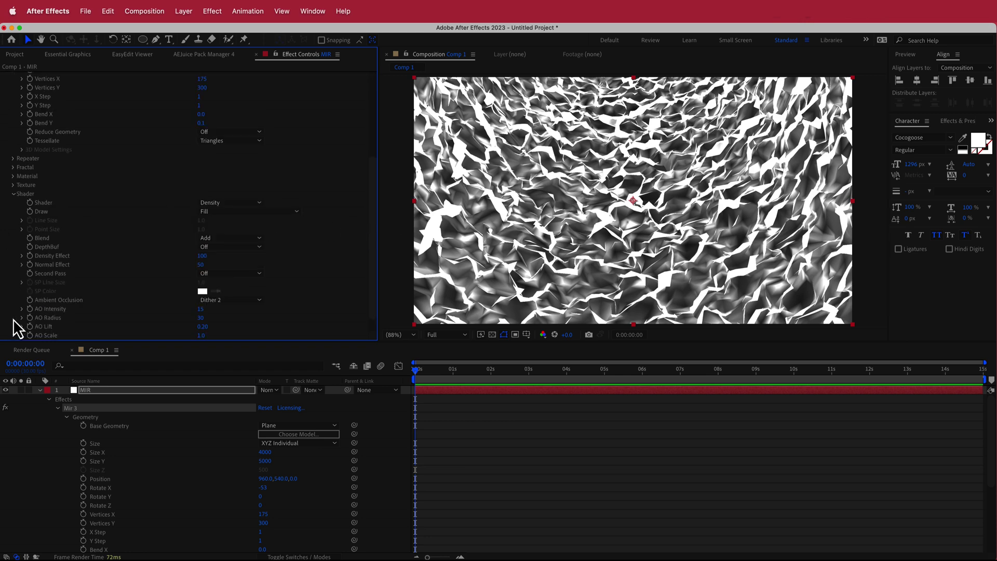
left_click(229, 212)
left_click(235, 248)
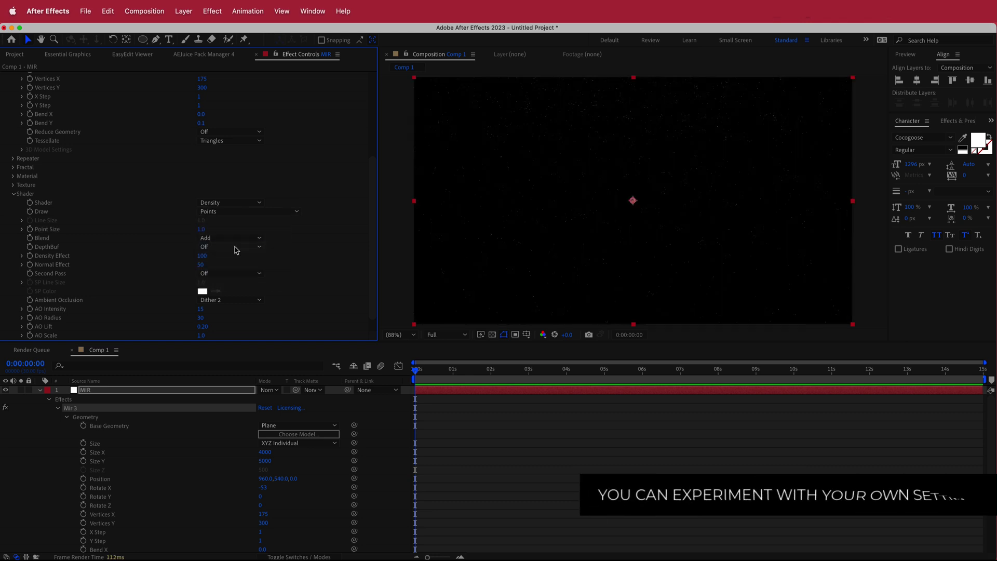
left_click(202, 230)
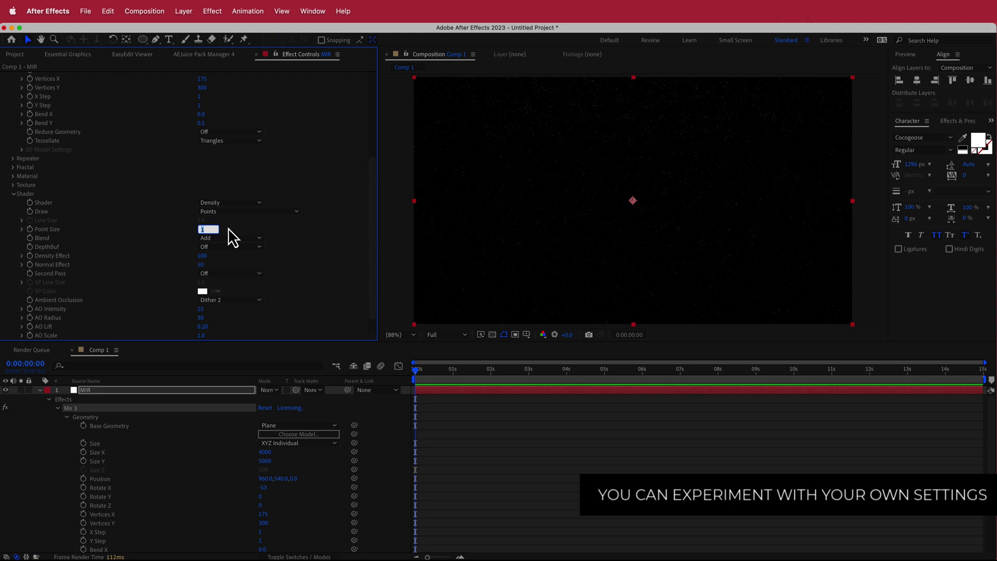
type("3")
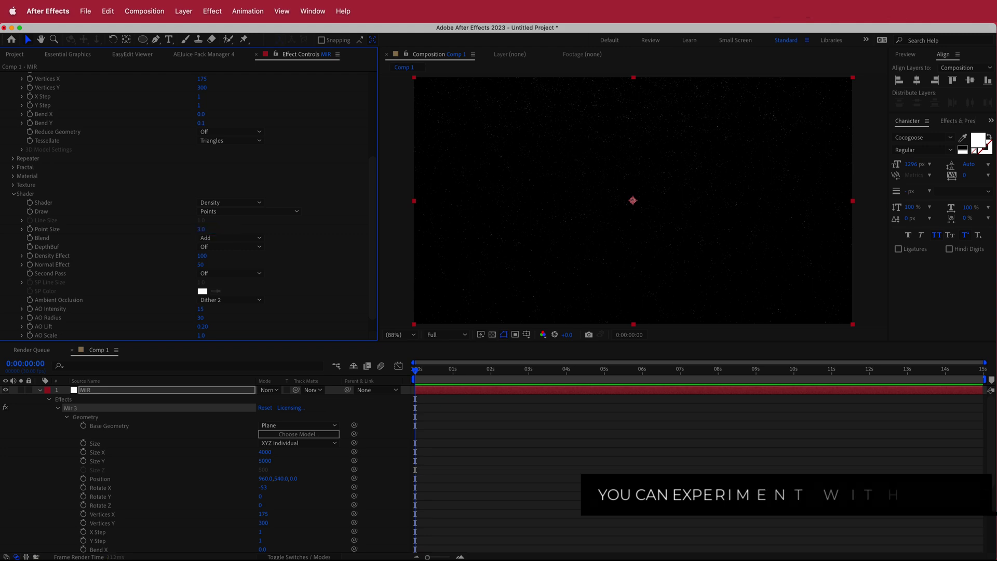
key("Return")
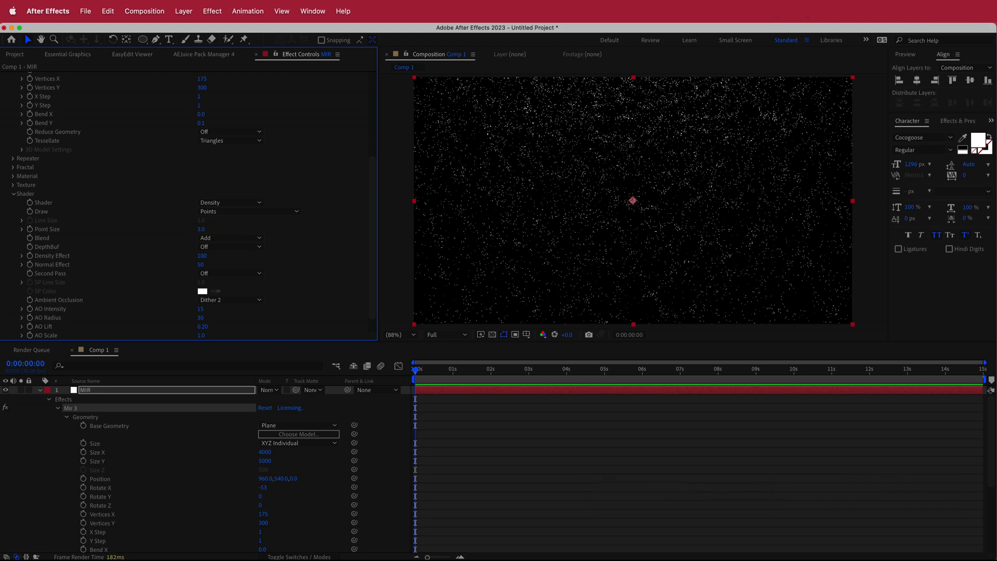
- Set Depth of Field in the Mir 3 rendering options to Camera Settings
scroll(316, 239, "down", 1)
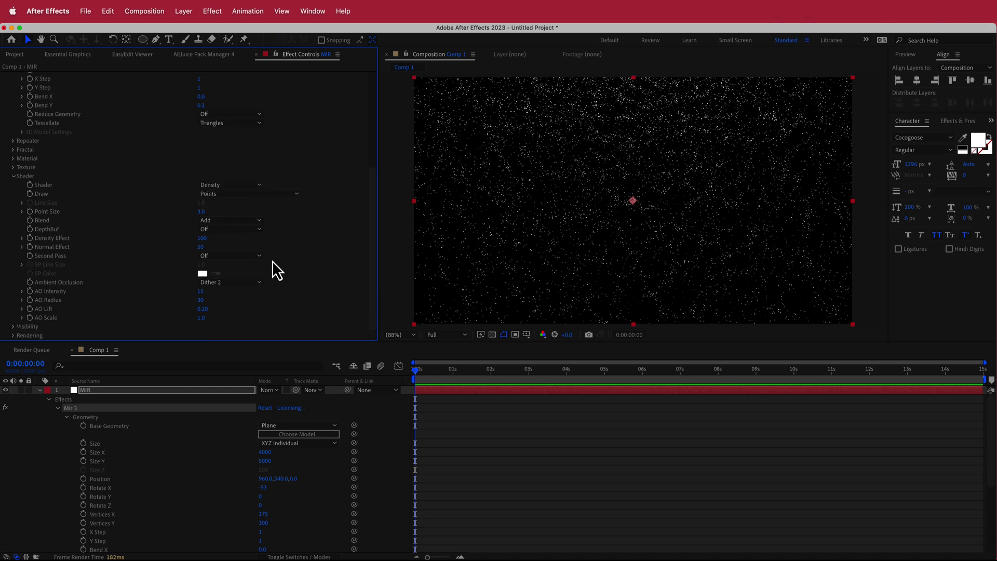
left_click(12, 336)
scroll(19, 336, "down", 2)
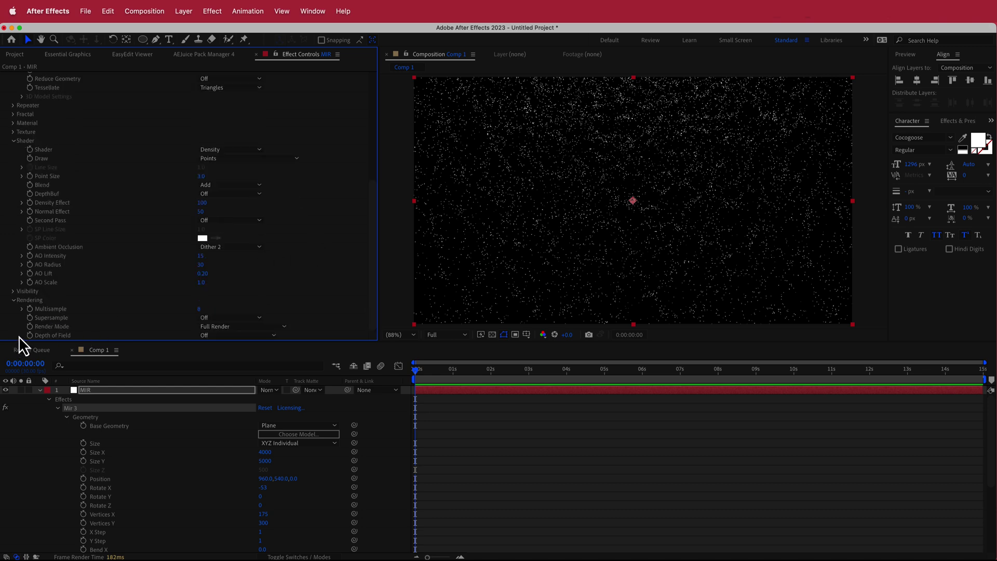
left_click(223, 337)
left_click(236, 359)
- Add a new two-node camera to Comp 1 with the 35mm preset
right_click(335, 390)
mouse_move(441, 399)
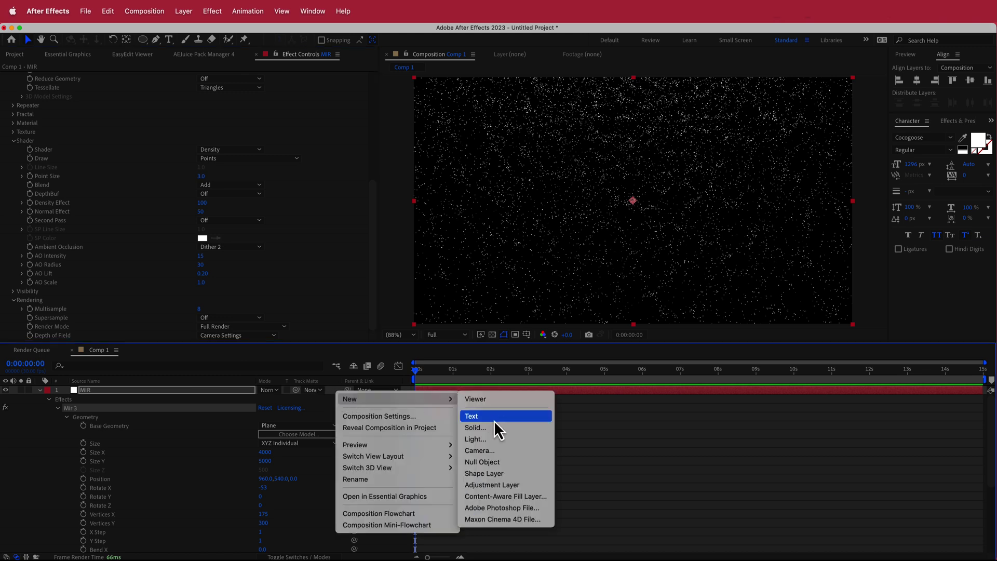
left_click(504, 451)
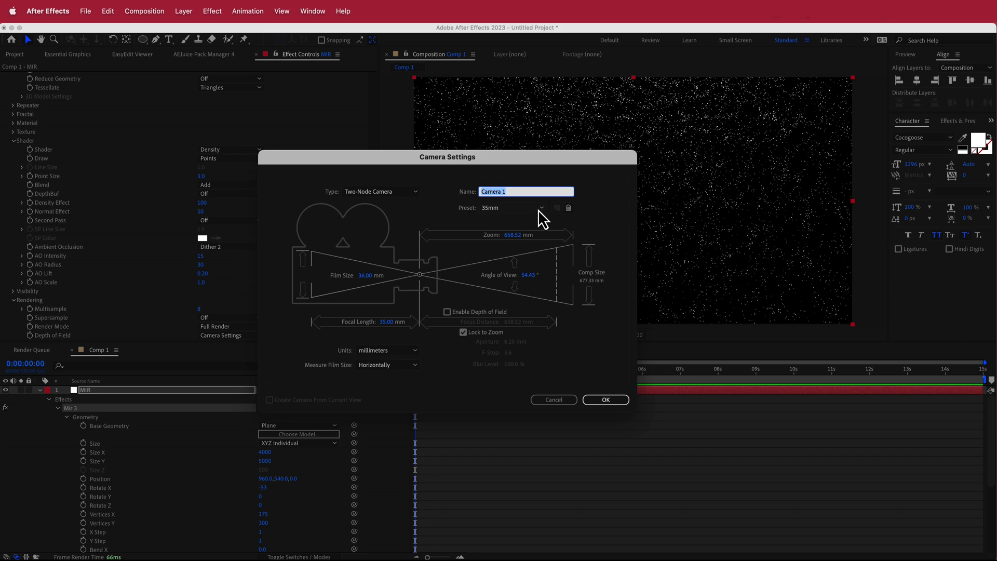
left_click(604, 400)
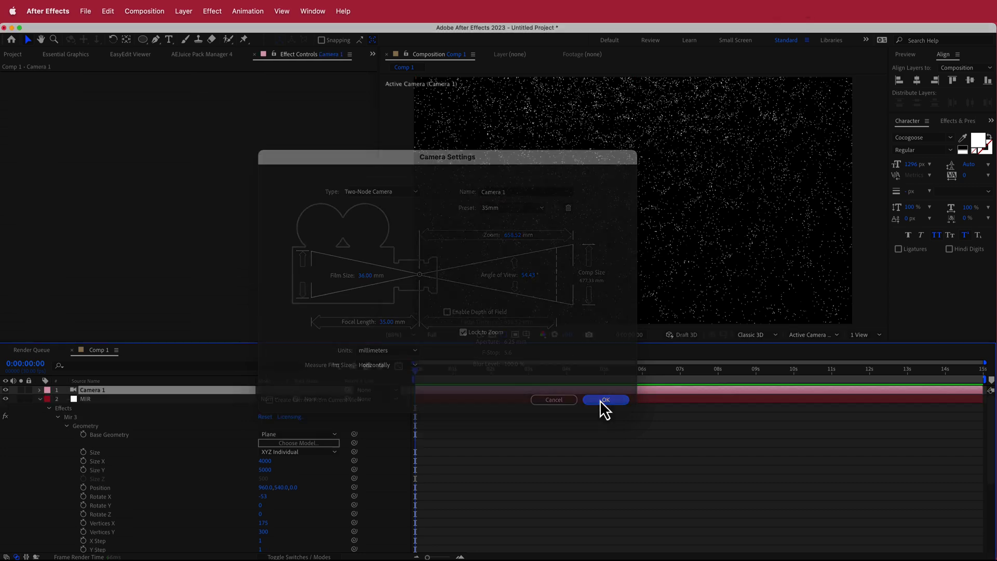
- Turn on Depth of Field for Camera 1 and set its Aperture to 0 pixels
left_click(41, 390)
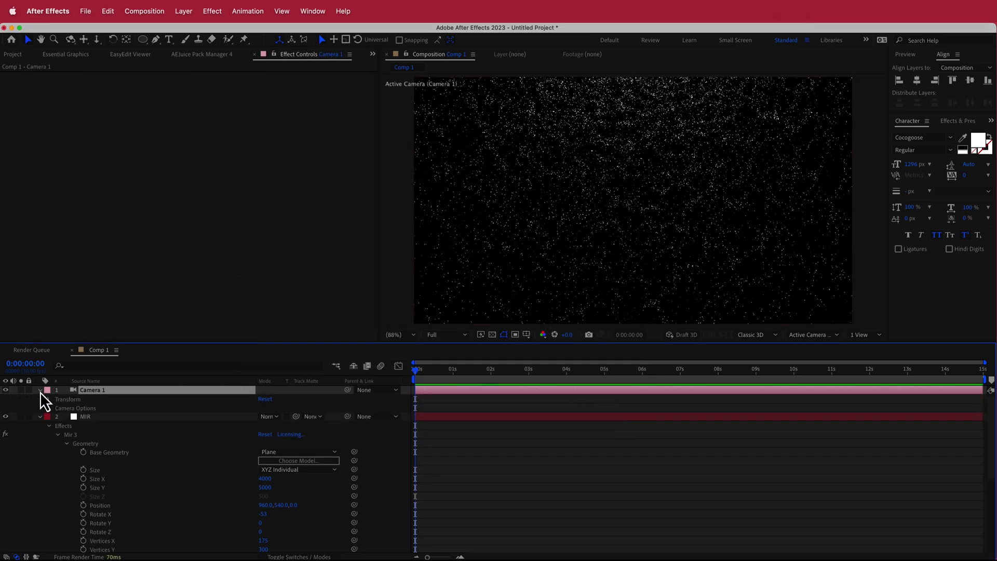
left_click(50, 408)
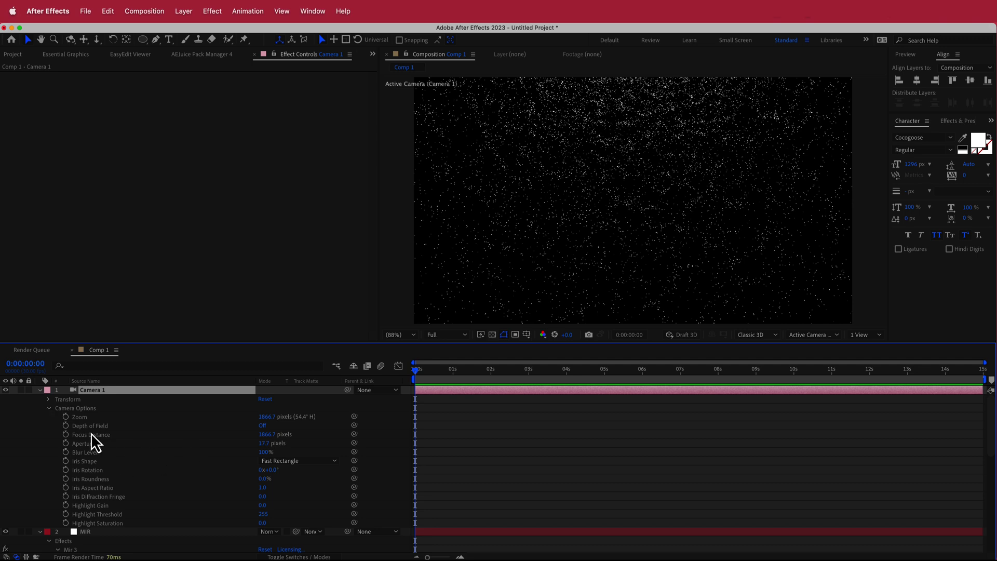
left_click(262, 426)
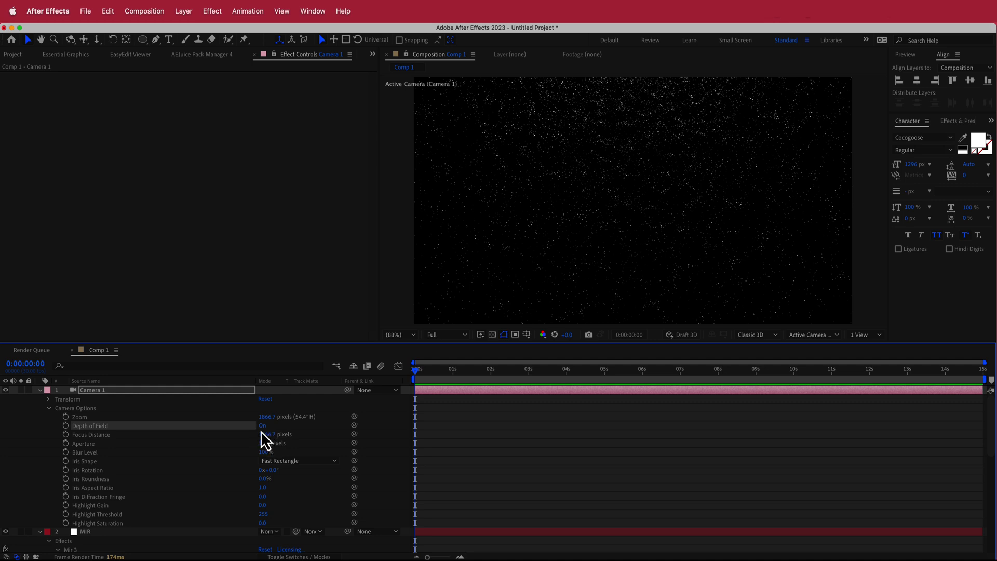
left_click(265, 443)
type("0")
key("Return")
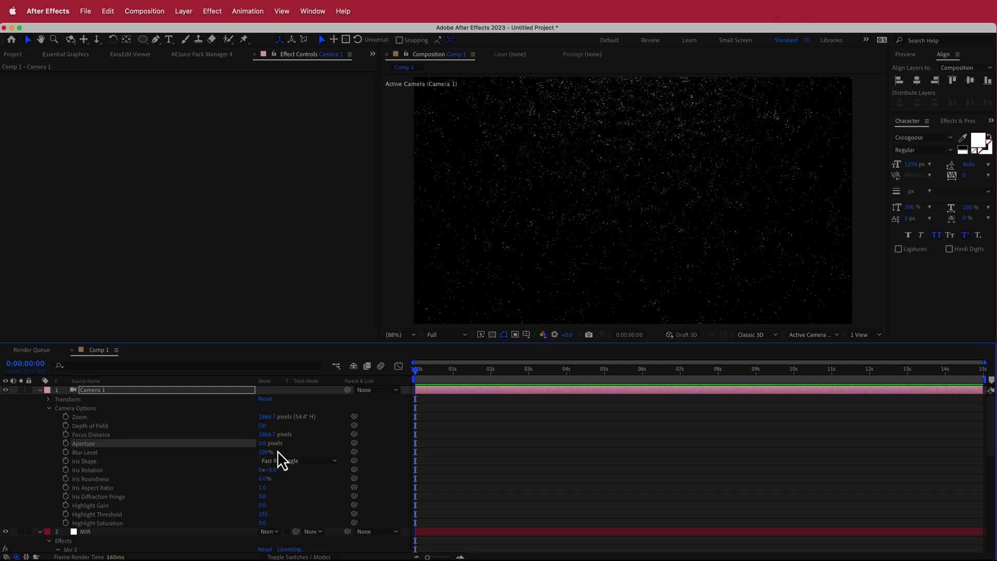
- Set Camera 1's Blur Level to 300% and its Focus Distance to 2140 pixels
left_click(265, 452)
type("300")
key("Return")
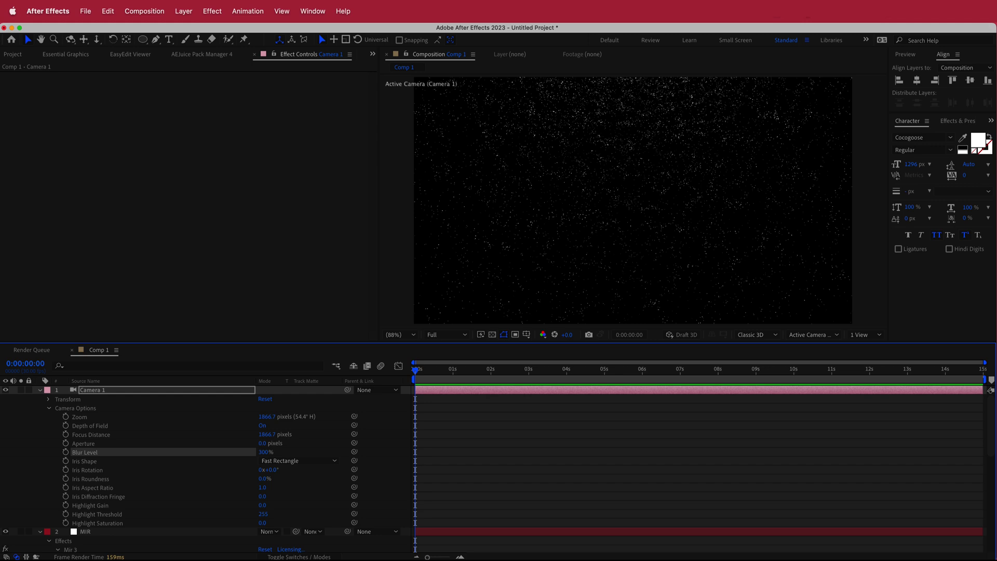
left_click(269, 436)
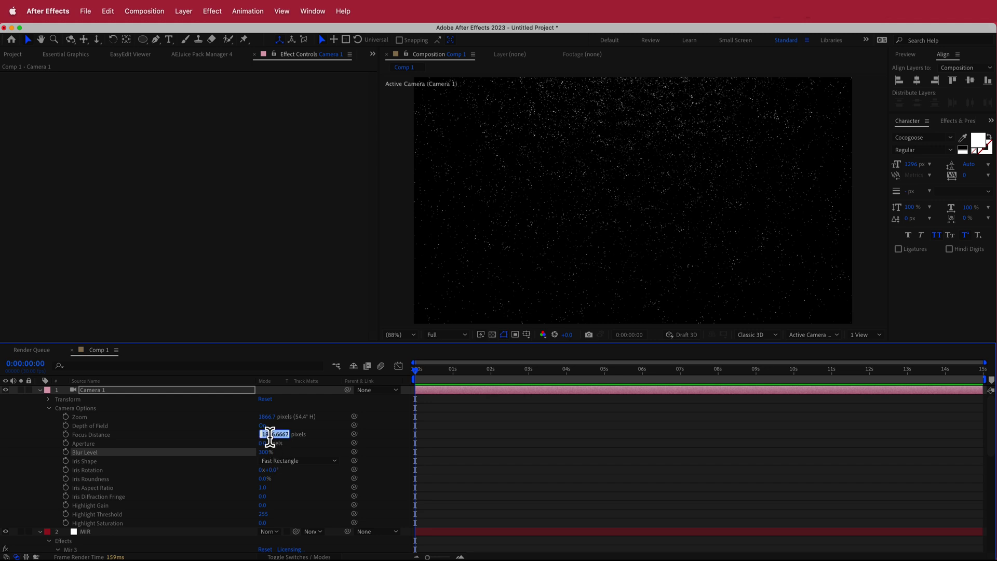
type("2140")
key("Return")
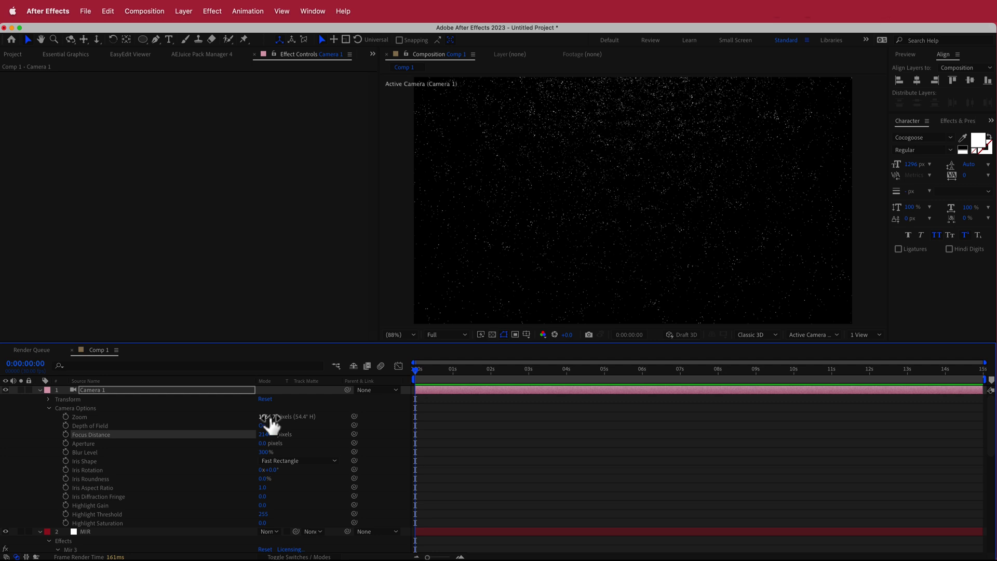
- Set Camera 1's Zoom to 117 pixels
left_click(269, 418)
type("117")
key("Return")
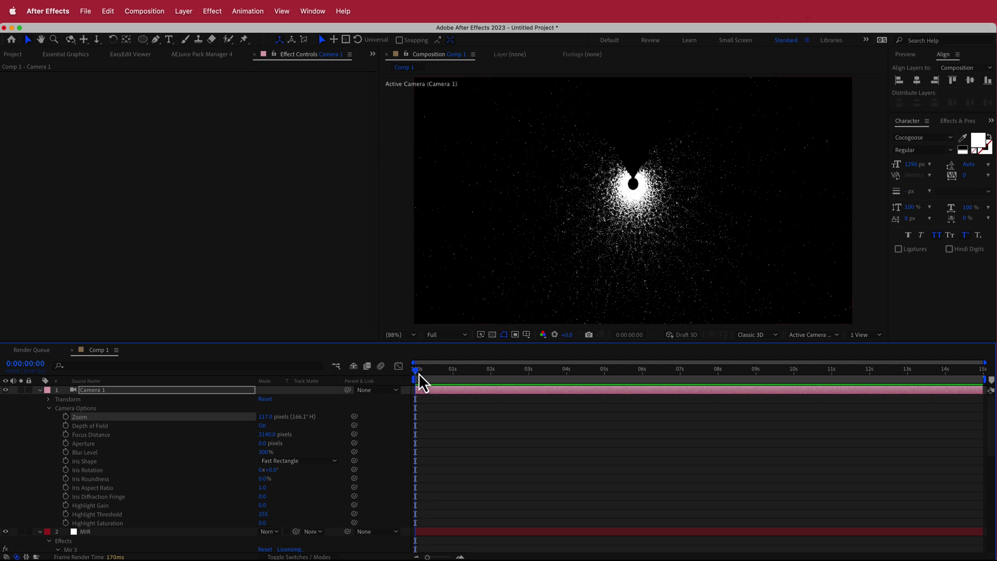
left_click_drag(264, 417, 447, 439)
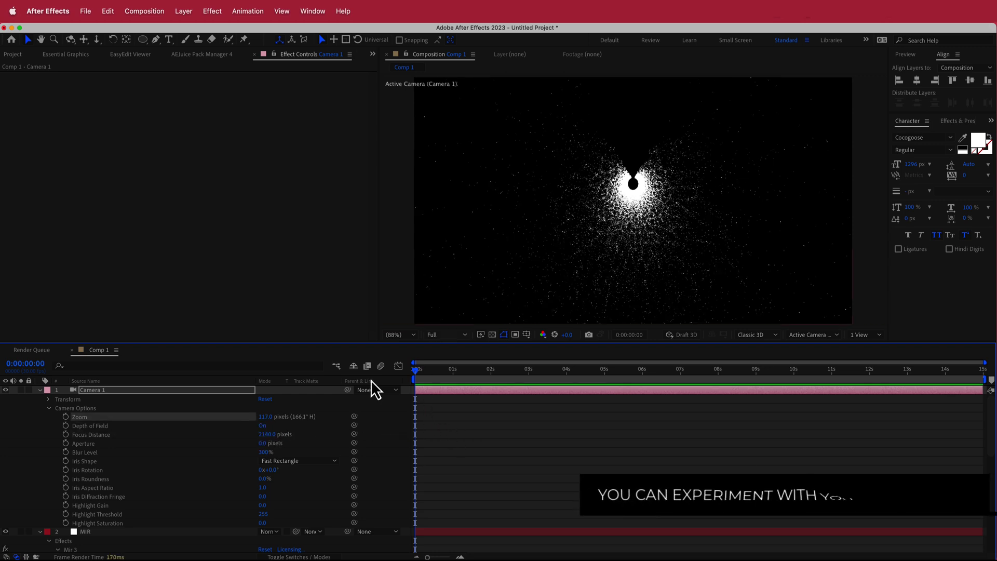
mouse_move(265, 443)
left_mouse_down()
mouse_move(334, 442)
mouse_move(277, 445)
mouse_move(263, 452)
mouse_move(271, 456)
left_mouse_up()
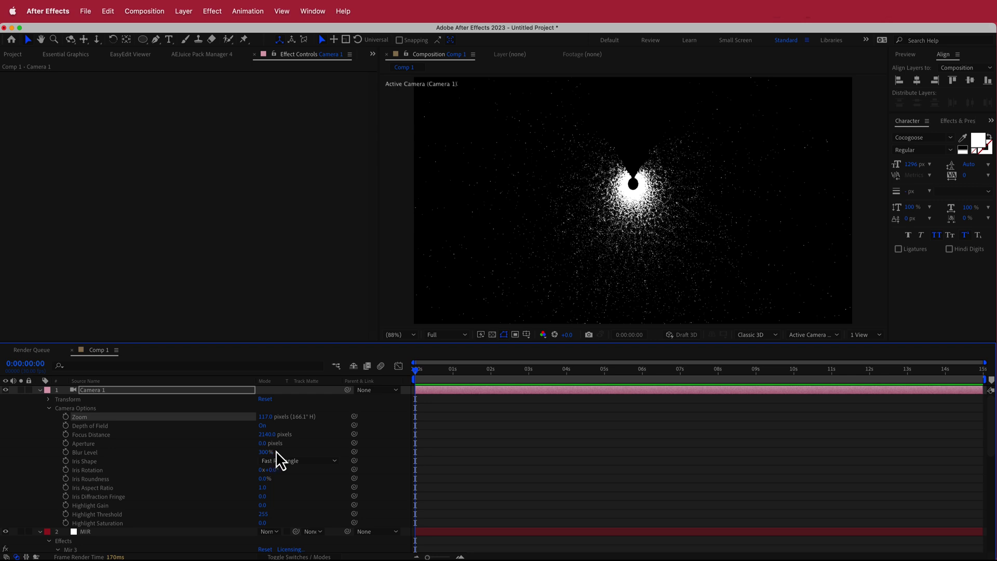
scroll(135, 432, "down", 3)
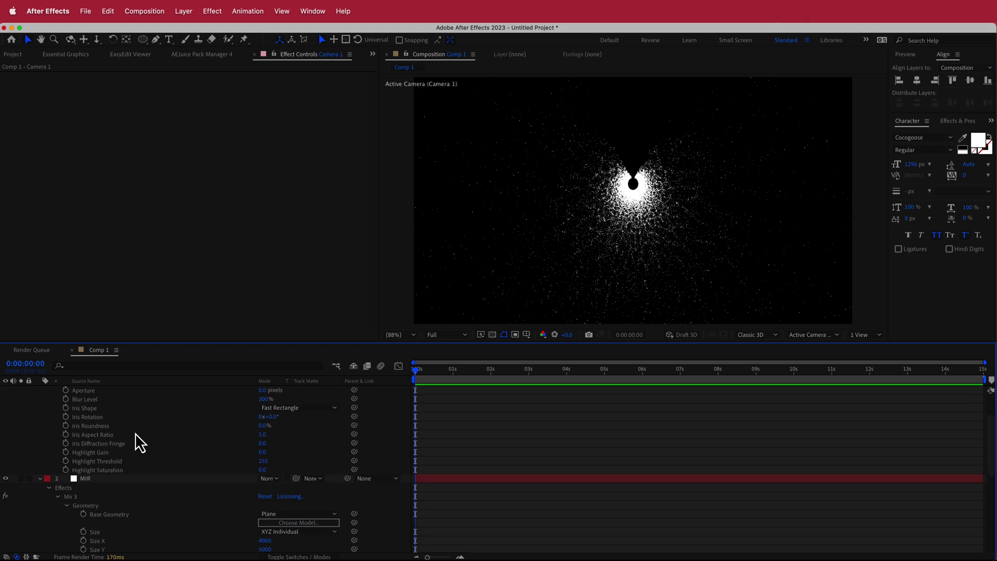
- Set the Mir 3 geometry's Size X on the MIR layer to 6000
left_click(95, 482)
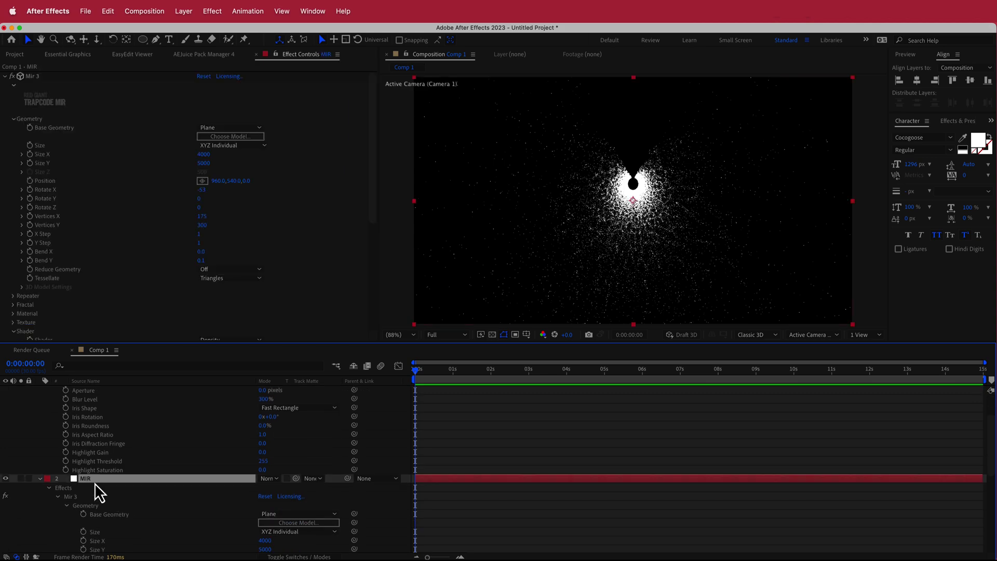
left_click_drag(201, 156, 233, 157)
left_click(204, 157)
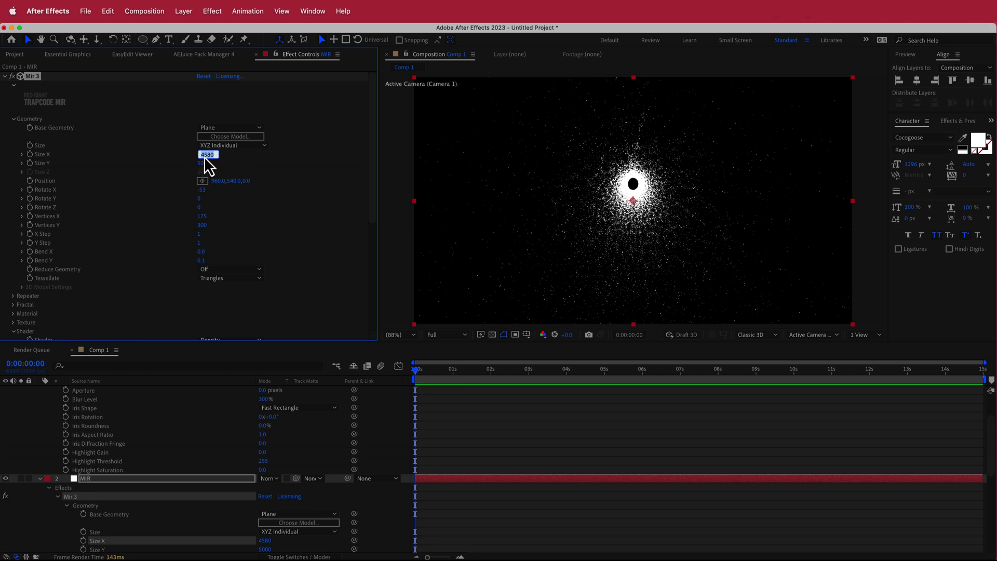
type("6000")
key("Return")
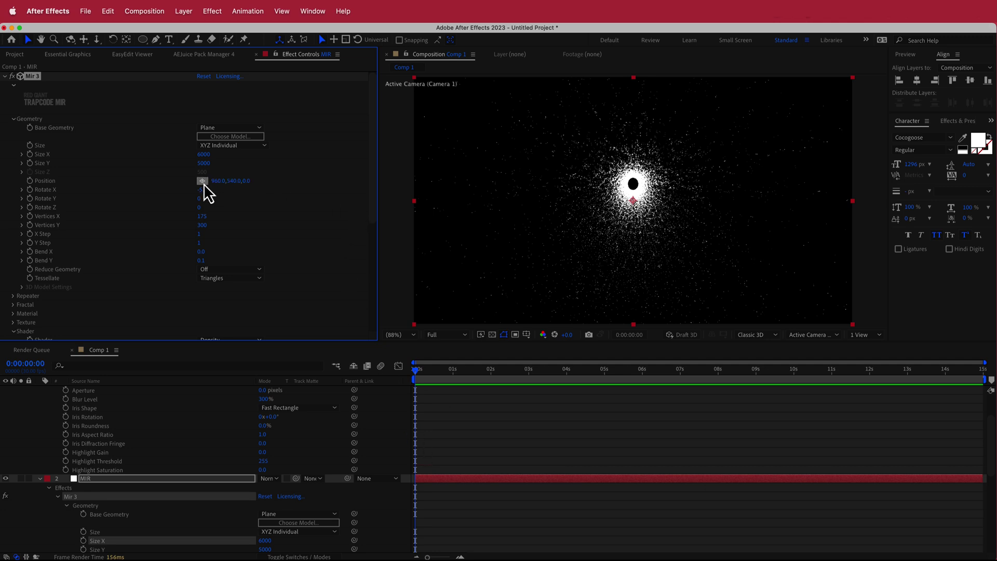
- Reposition the Mir 3 geometry to about 959.5, 579.8, slightly below the composition's centre
mouse_move(229, 180)
left_mouse_down()
mouse_move(255, 181)
mouse_move(229, 171)
left_mouse_up()
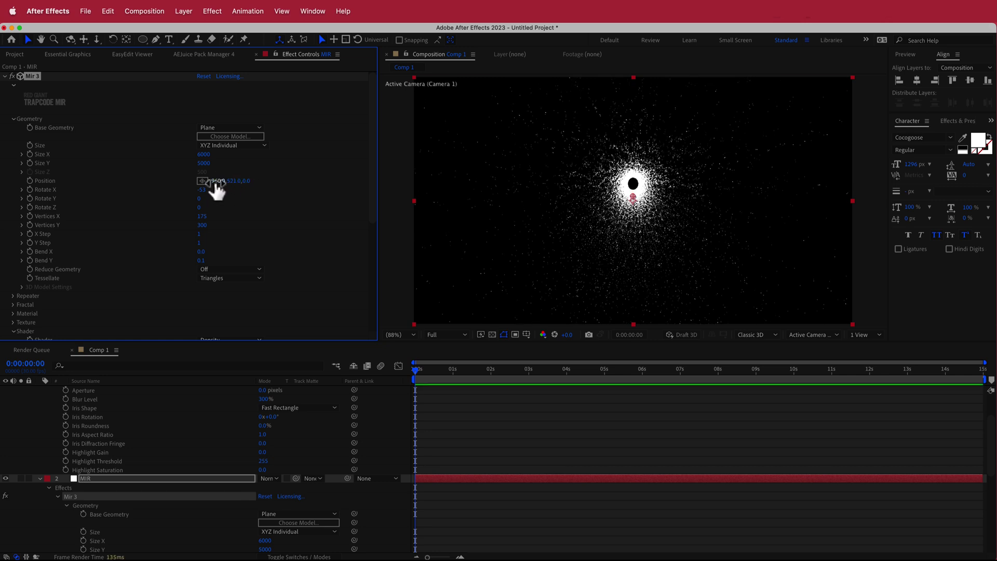
left_click_drag(208, 180, 211, 180)
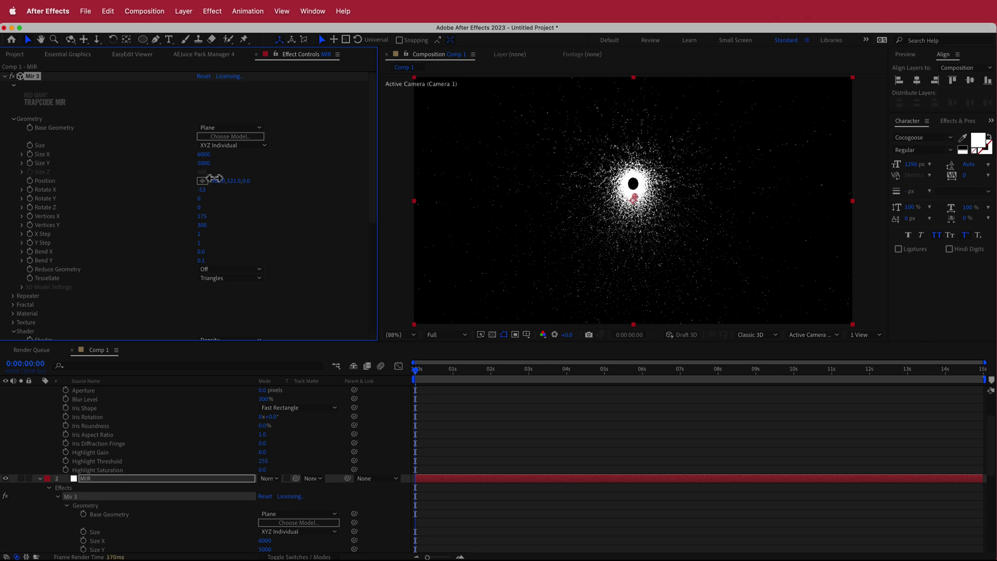
key("cmd+z")
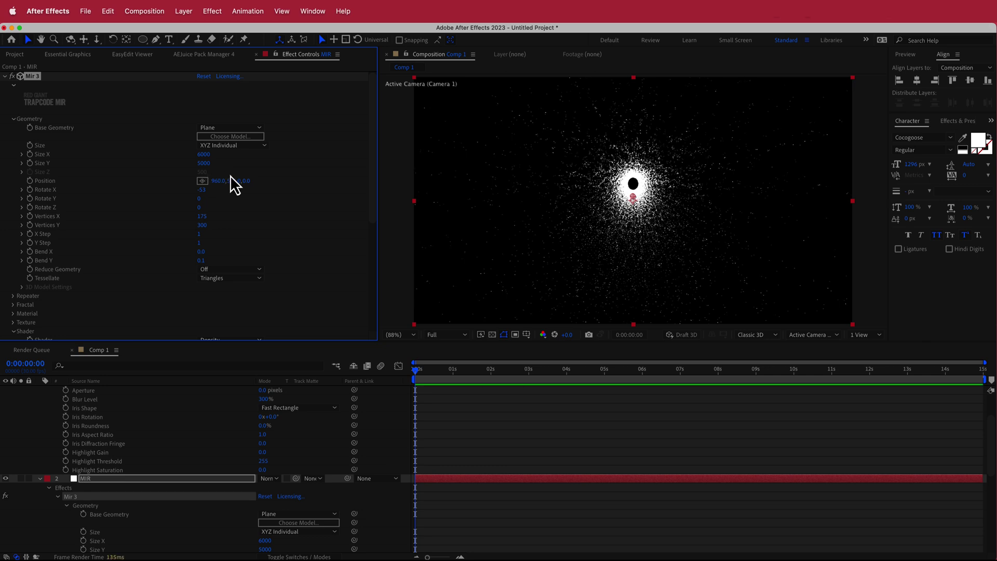
left_click_drag(204, 200, 188, 195)
left_click(202, 181)
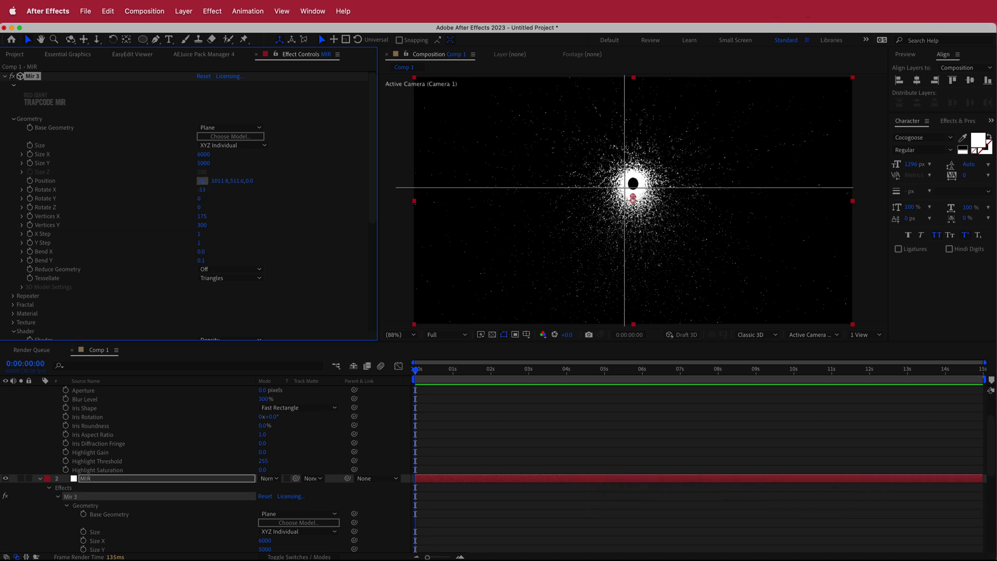
left_click(636, 209)
left_click_drag(636, 210, 634, 212)
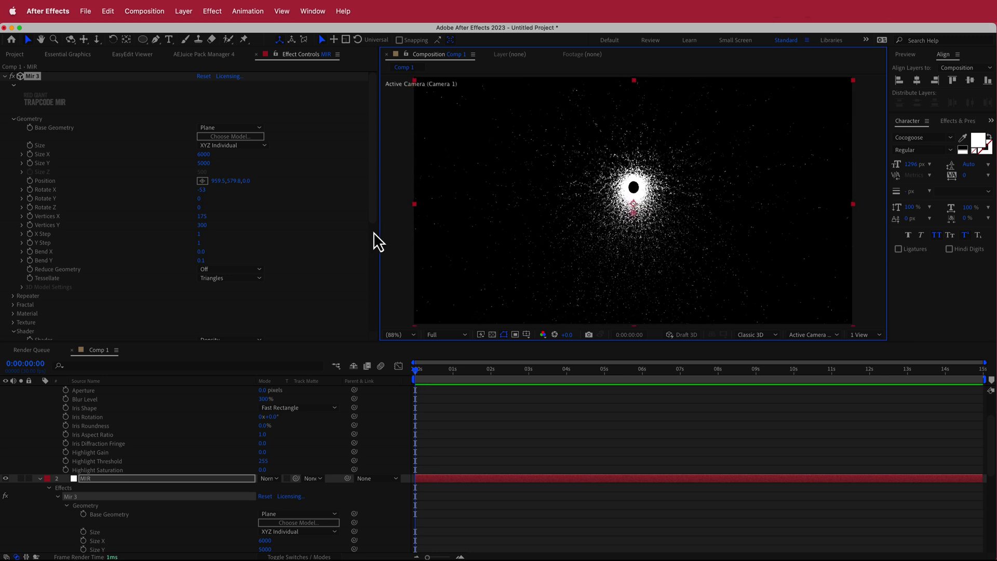
- Set the Mir 3 fractal's Frequency to 50 and its Amplitude to 250
scroll(375, 240, "down", 6)
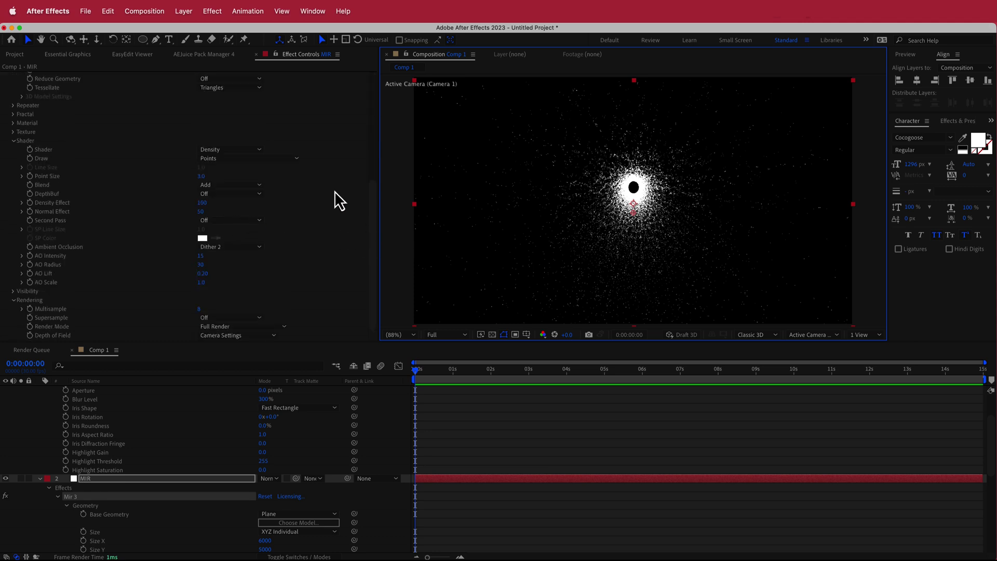
left_click(14, 114)
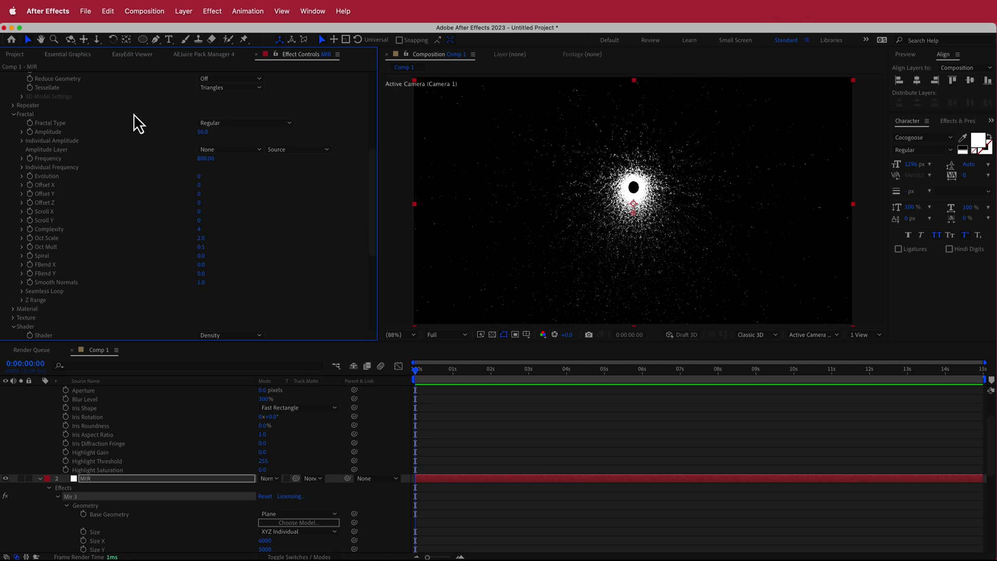
left_click(206, 159)
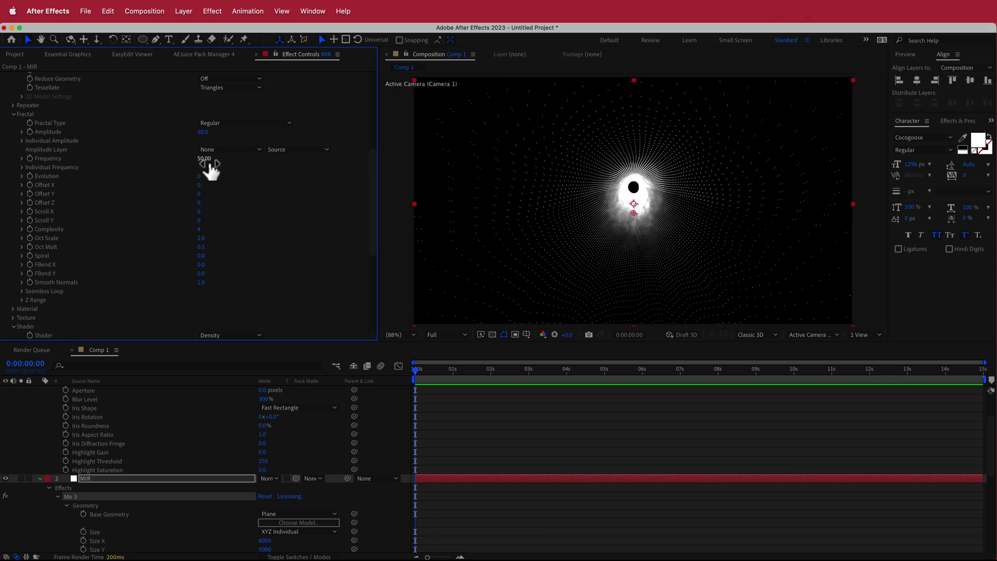
mouse_move(203, 165)
left_mouse_down()
mouse_move(325, 155)
mouse_move(210, 162)
left_mouse_up()
left_click(203, 133)
type("250")
key("Return")
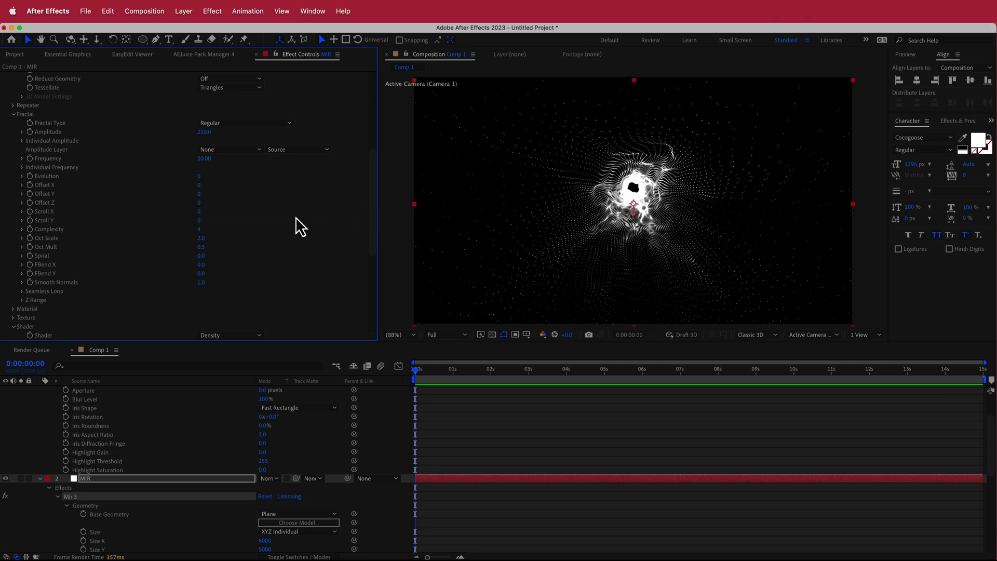
- Set the fractal's individual Amplitude X to 25 and Amplitude Y to 427
left_click(22, 141)
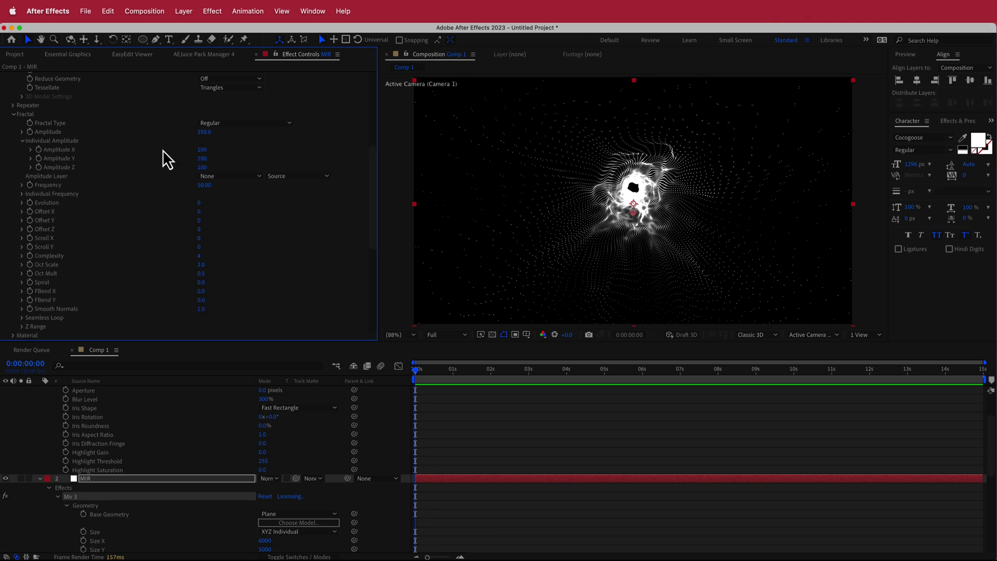
left_click(205, 150)
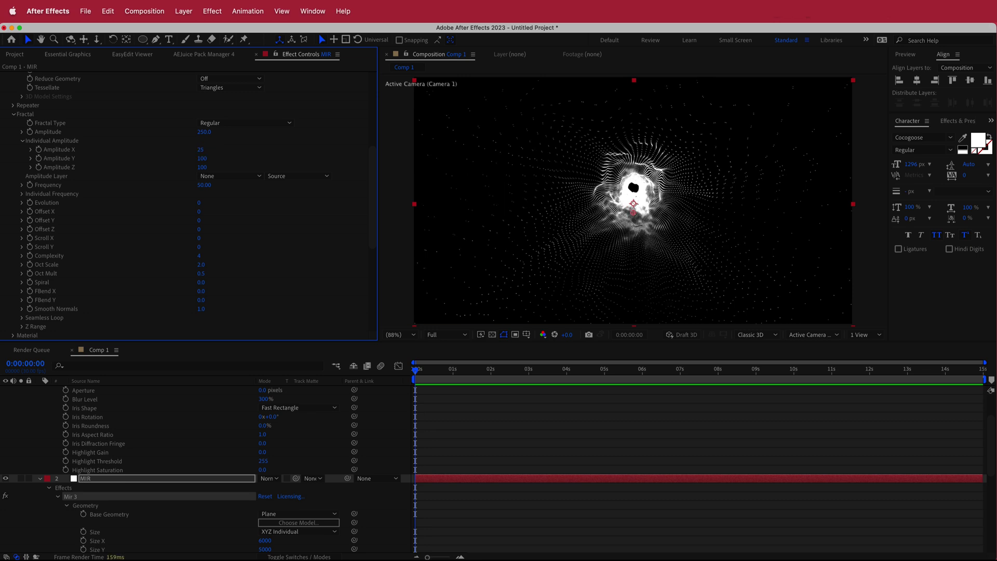
left_click(203, 159)
type("422")
key("Return")
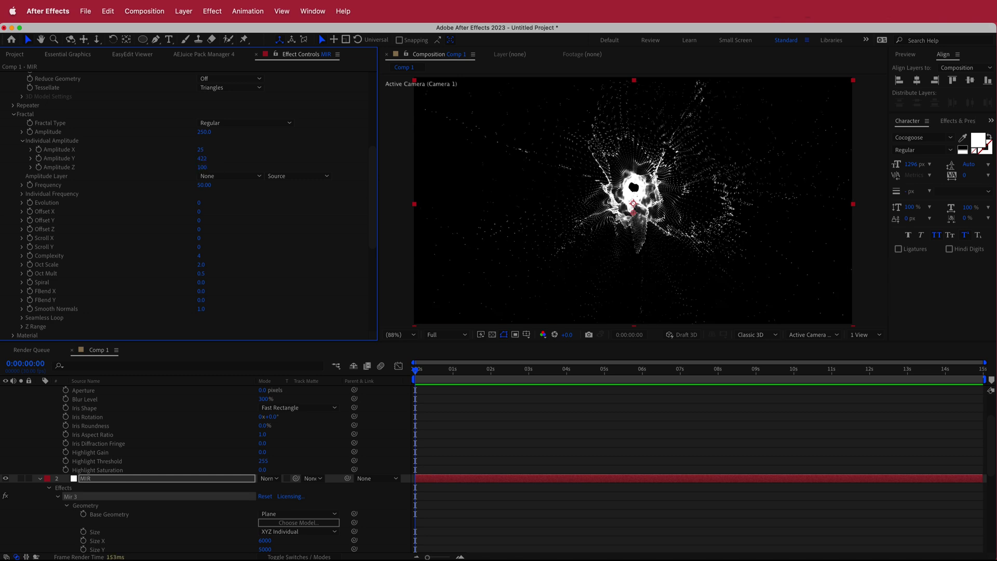
left_click_drag(204, 162, 206, 162)
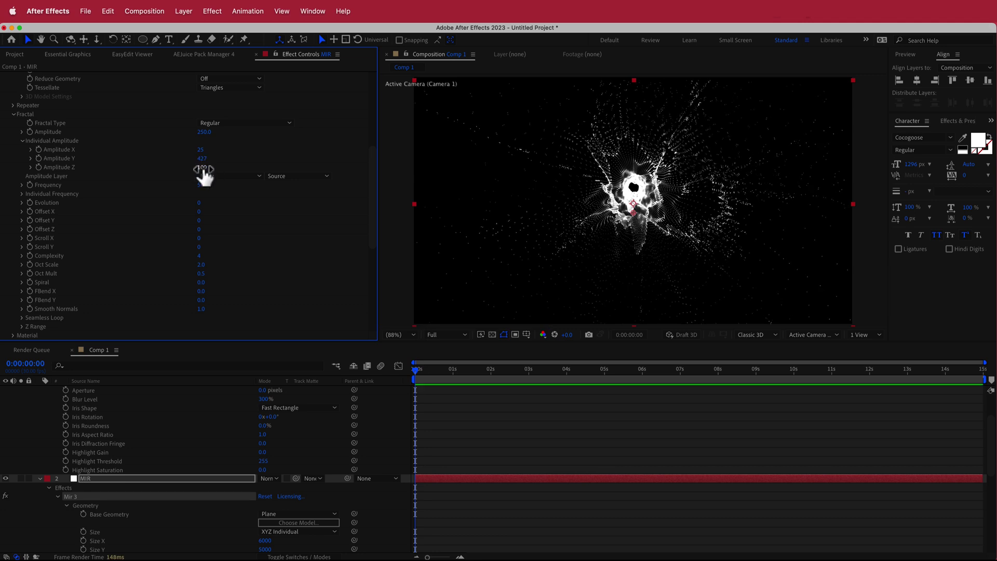
- Set the fractal's individual Amplitude Z to 40 and shift the MIR layer slightly upward in the composition
left_click_drag(204, 169, 169, 176)
left_click(202, 170)
type("40")
key("Return")
left_click(587, 174)
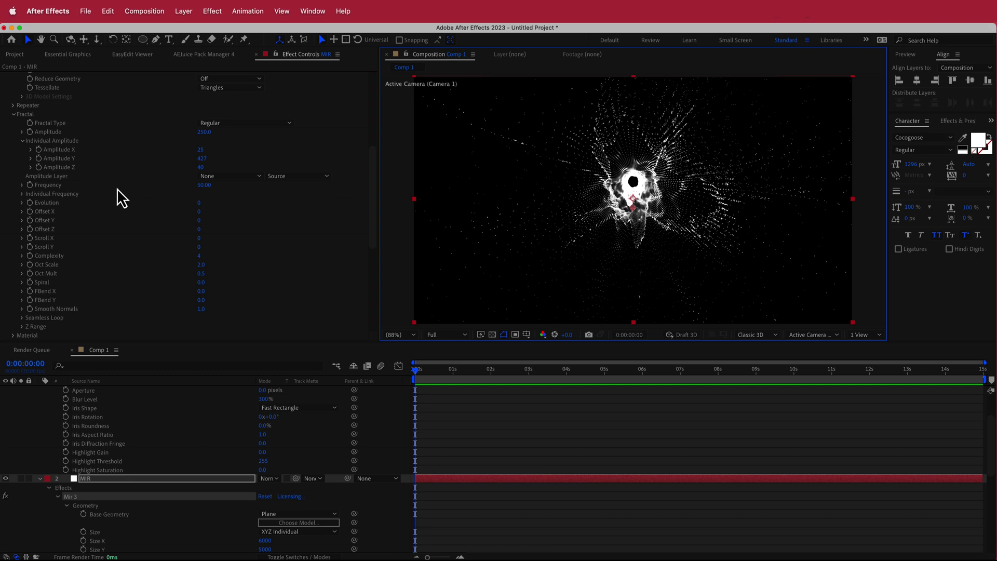
- Animate the fractal's Evolution with the expression time*50
left_click(30, 203, "alt")
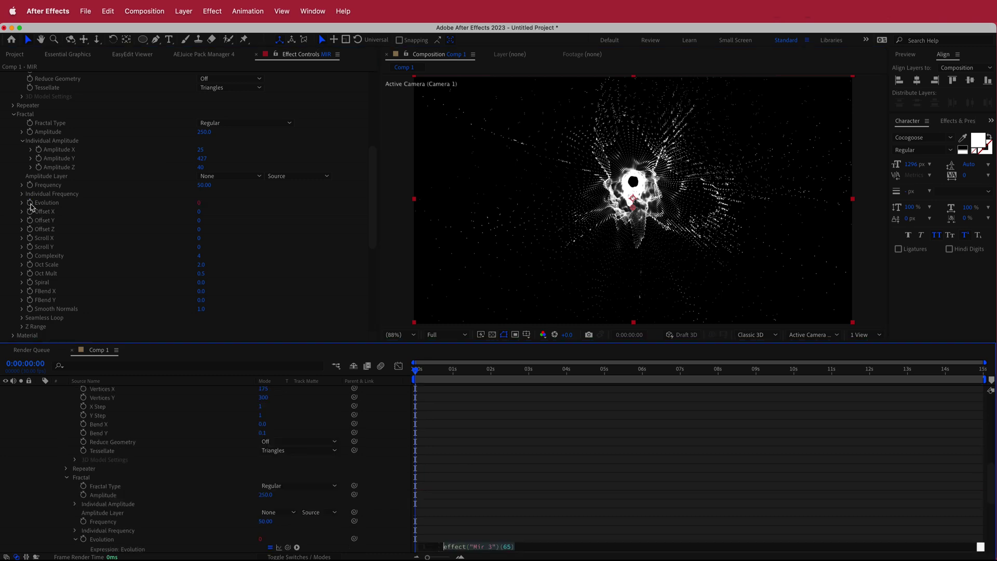
type("time*50")
mouse_move(419, 370)
left_mouse_down()
mouse_move(917, 378)
mouse_move(416, 370)
left_mouse_up()
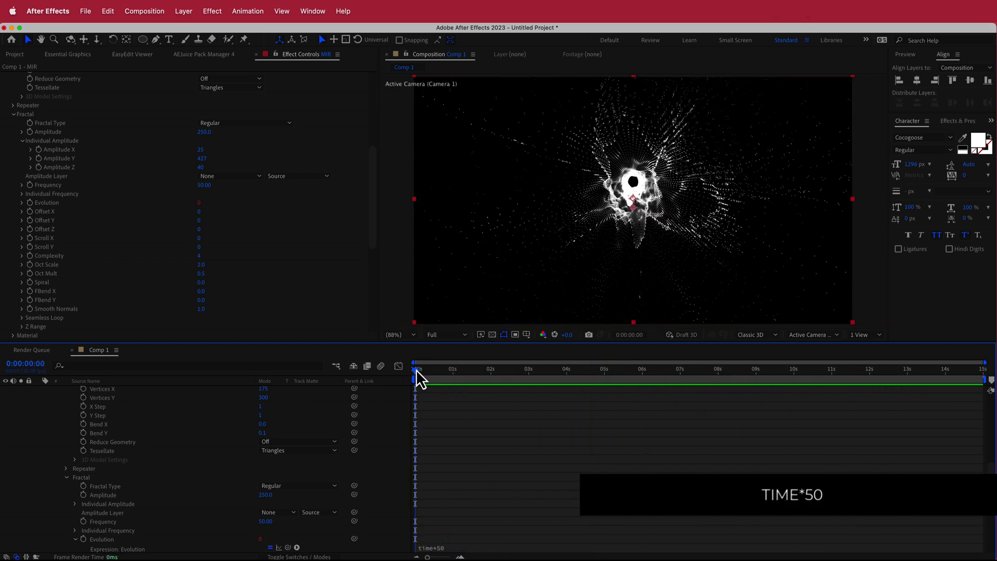
- Animate the fractal's Scroll Y with the expression time*100 and preview the motion from the start of the composition
left_click(30, 247, "alt")
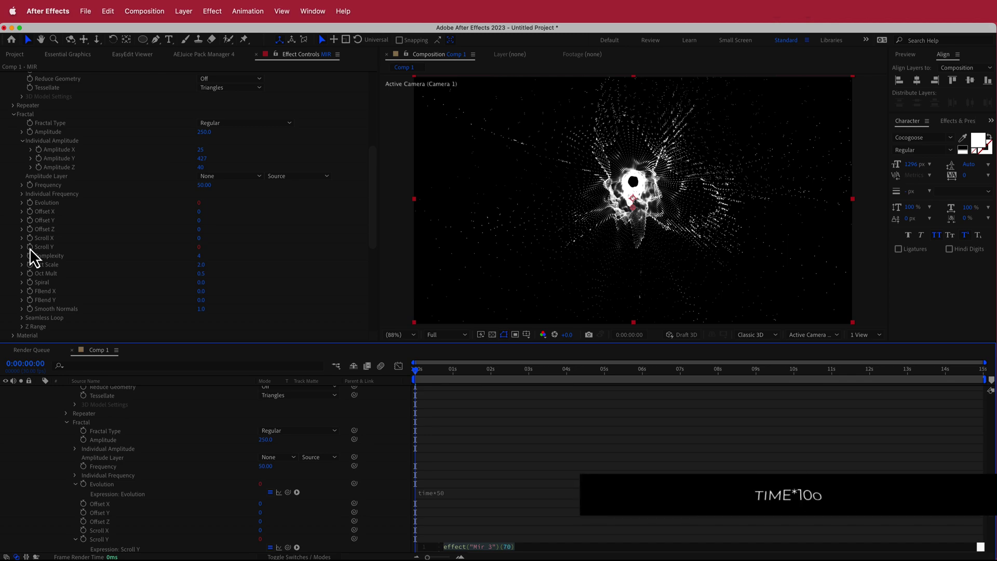
type("time*")
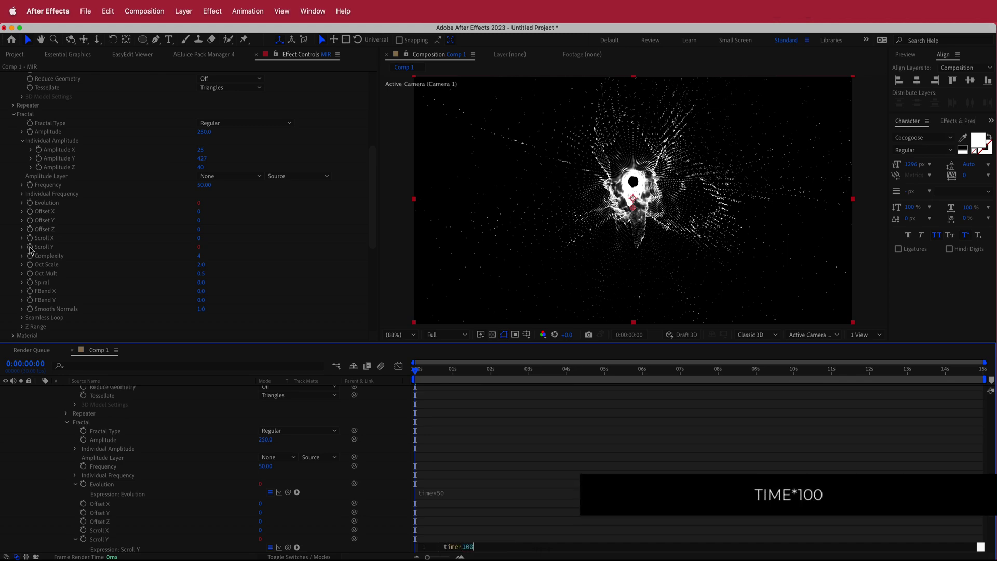
type("100")
left_click_drag(419, 372, 391, 370)
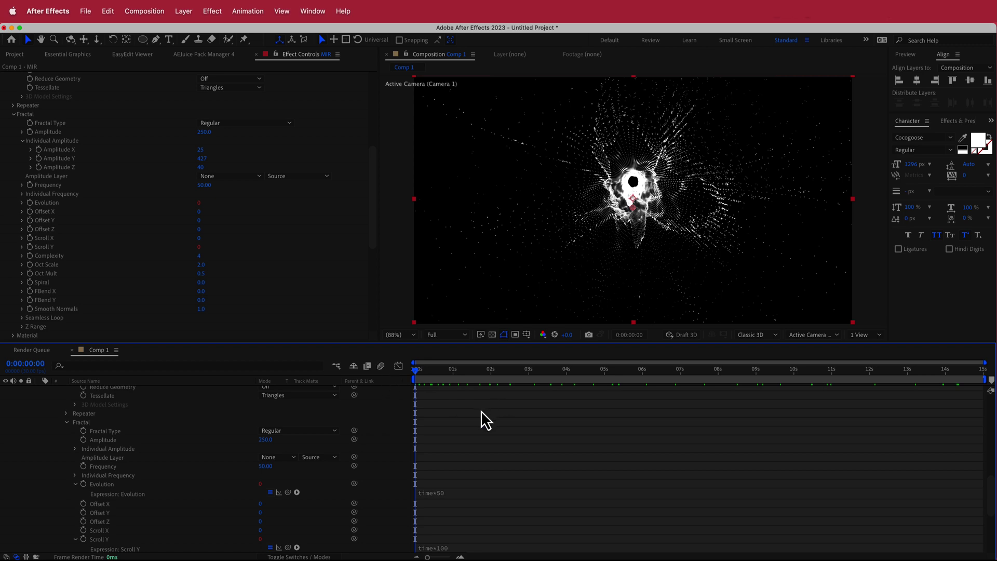
- Set the Mir 3 material's Metal and Reflectivity to 80% each
scroll(259, 275, "down", 8)
left_click(13, 123)
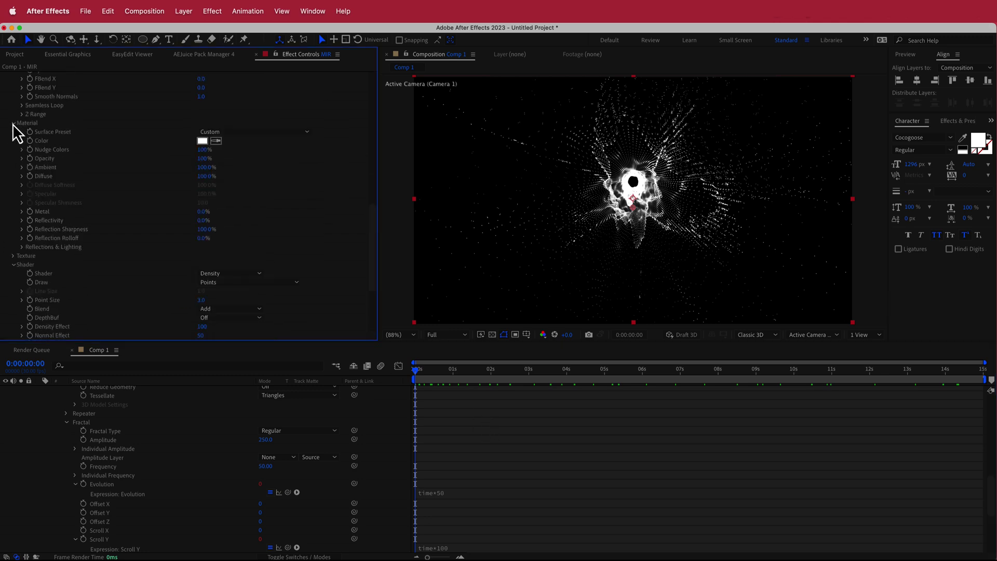
left_click(202, 211)
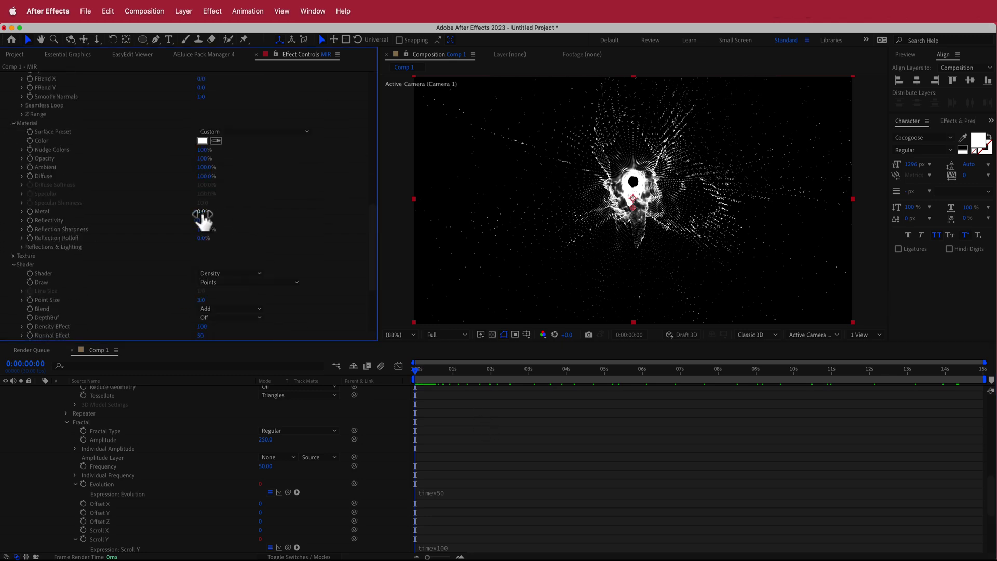
type("30")
left_click(203, 221)
key("Return")
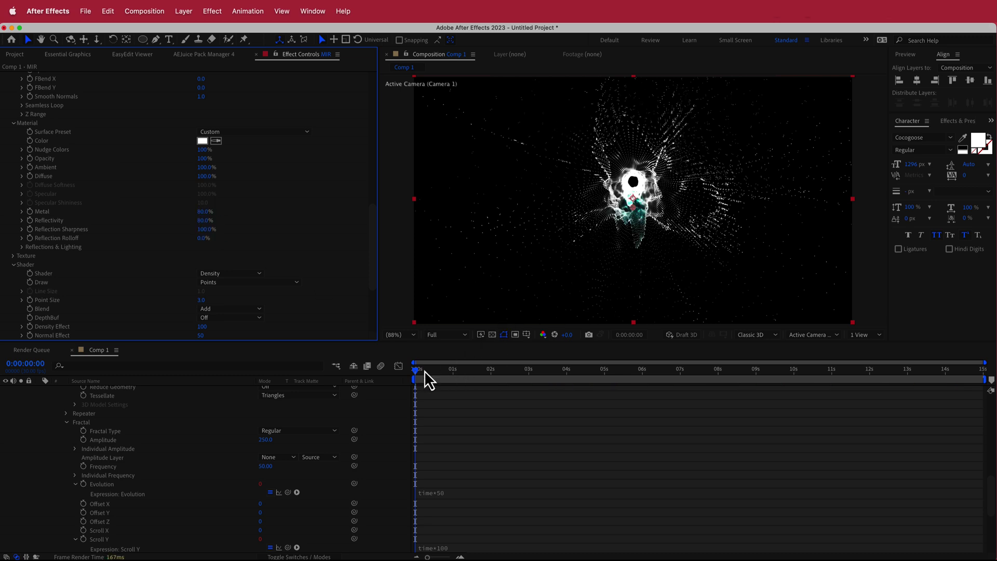
left_click_drag(419, 370, 390, 382)
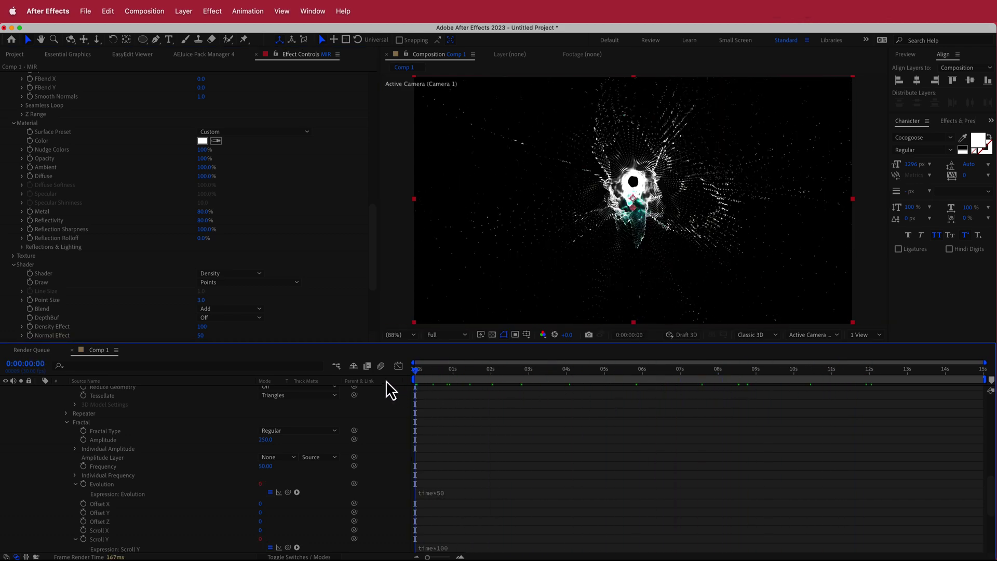
- Add a white 1920 x 1080 px solid named BG to Comp 1 and place it beneath the MIR layer
scroll(104, 437, "up", 15)
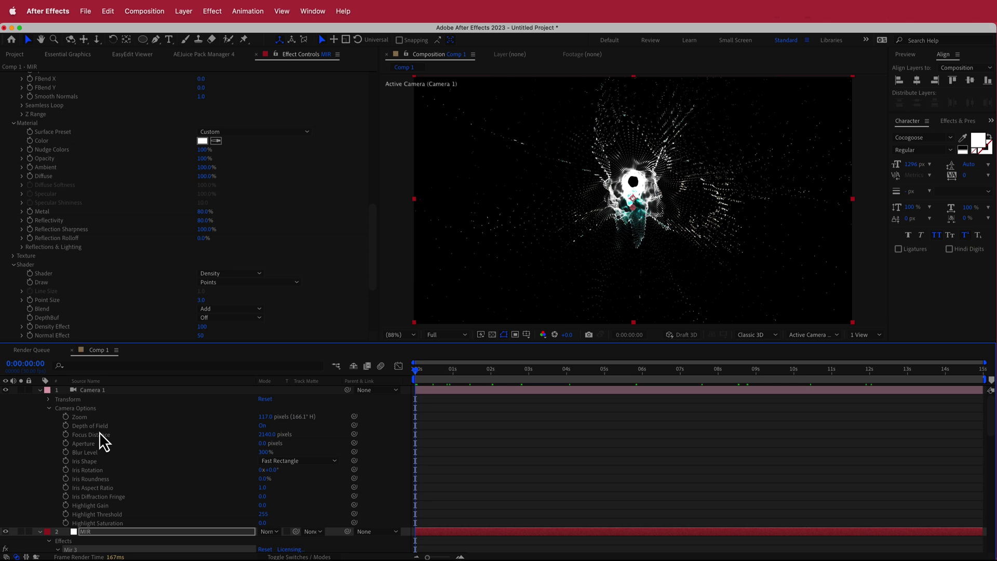
left_click(40, 391)
left_click(40, 399)
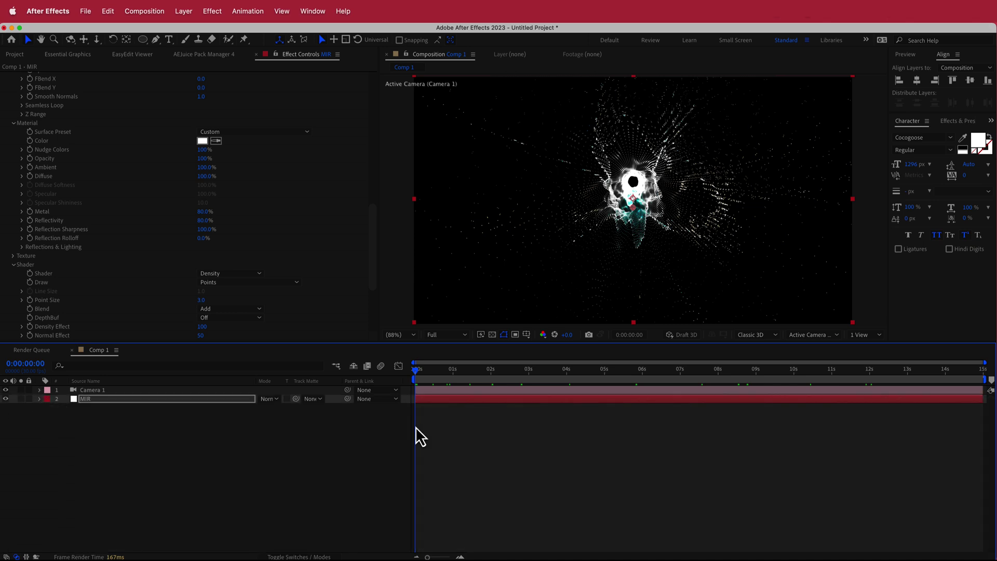
right_click(338, 394)
mouse_move(369, 402)
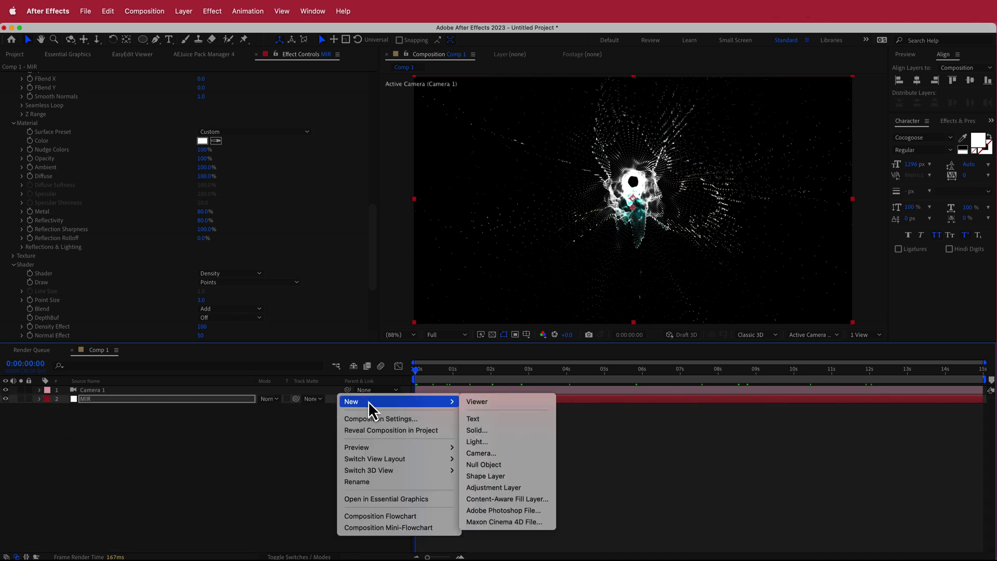
left_click(541, 434)
type("BG")
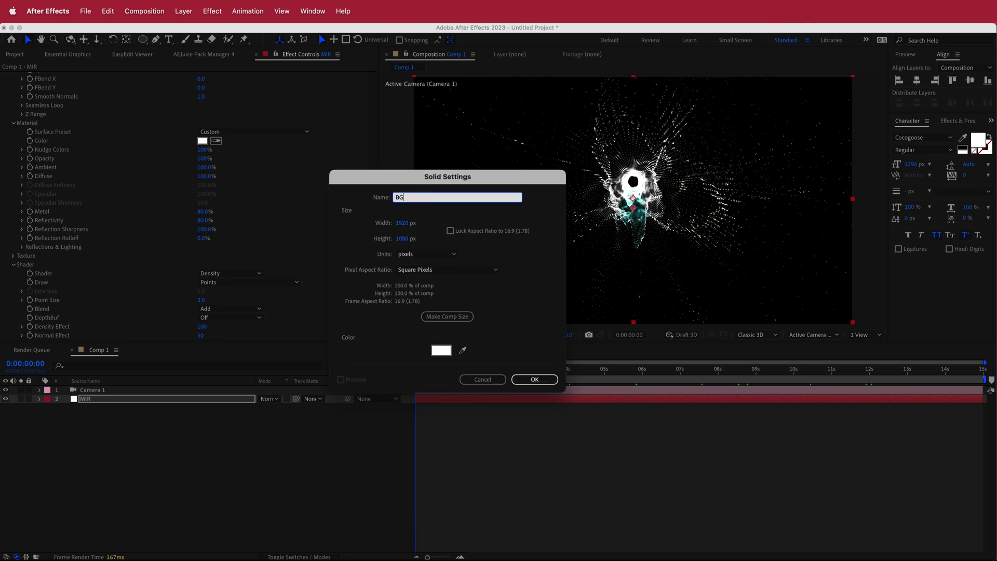
key("Return")
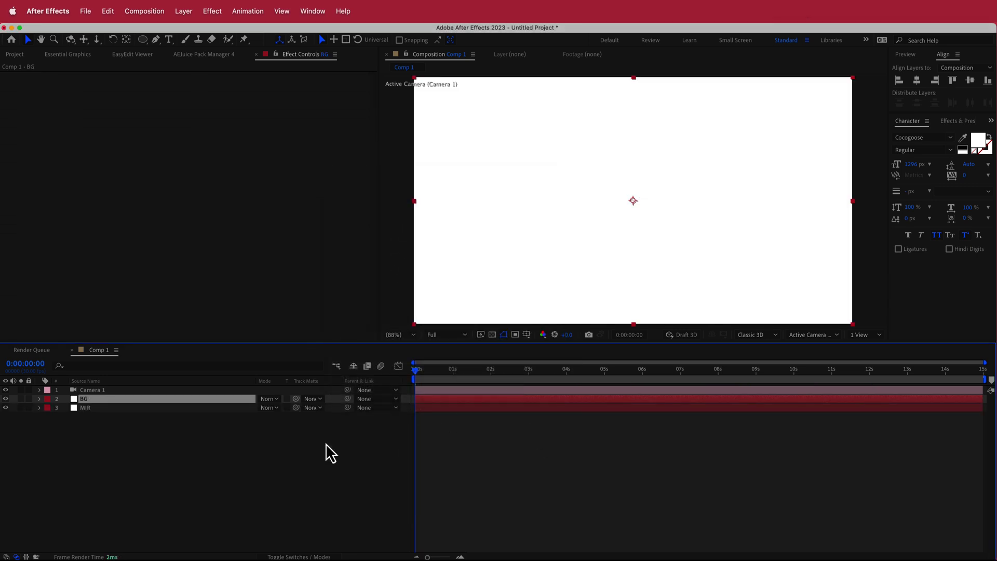
left_click_drag(108, 400, 110, 413)
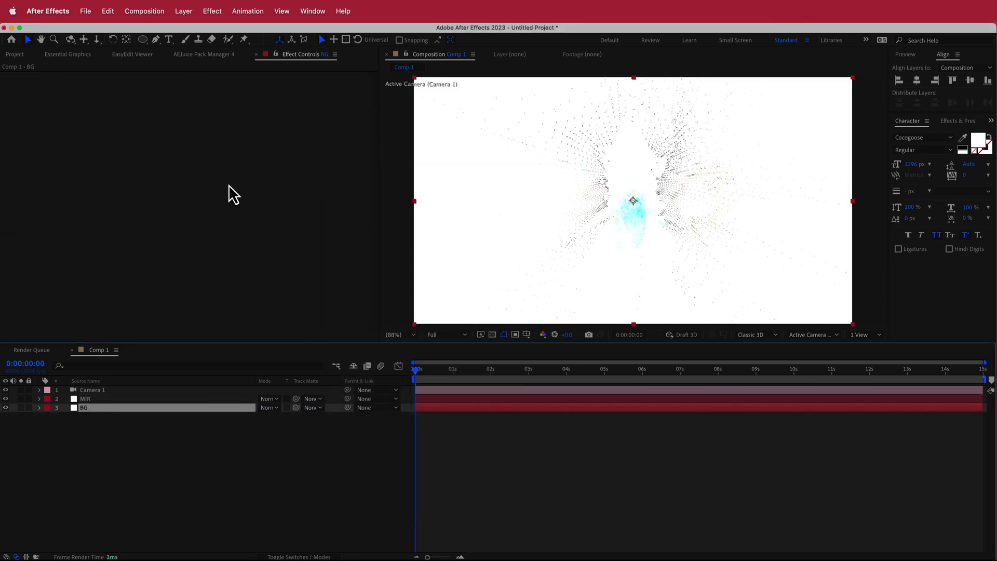
- Apply the 4-Color Gradient effect to the BG layer
key("ctrl+space")
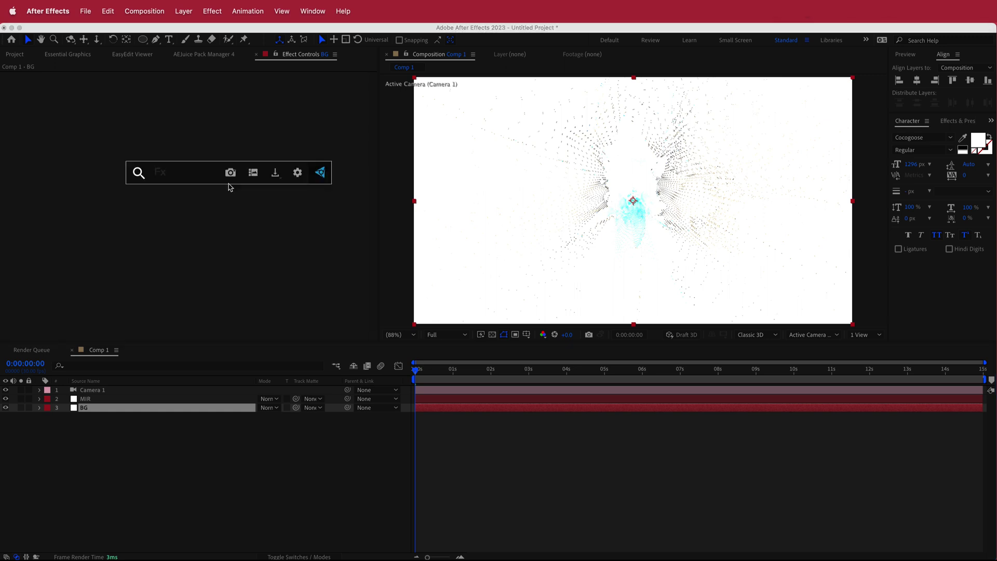
type("4c")
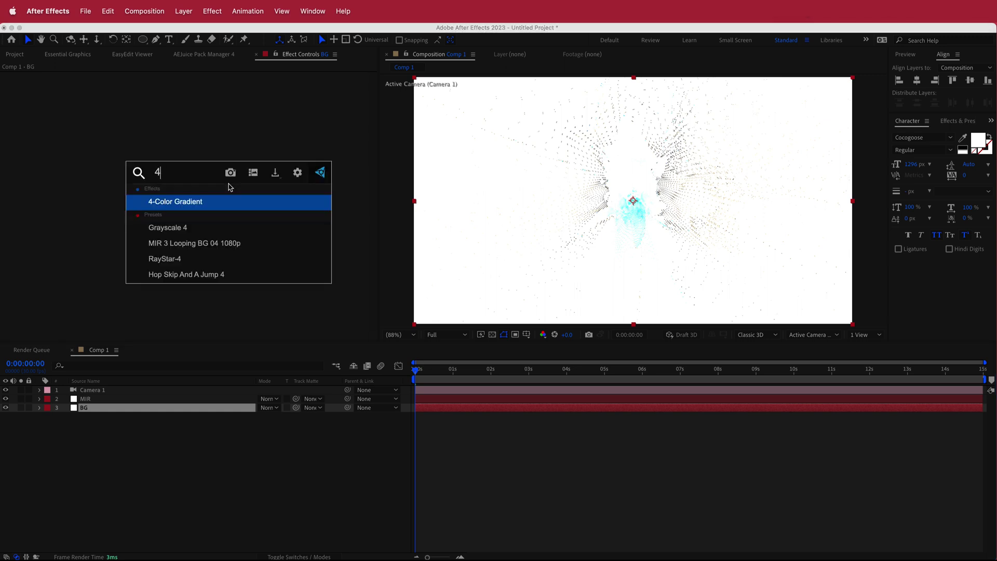
left_click(214, 201)
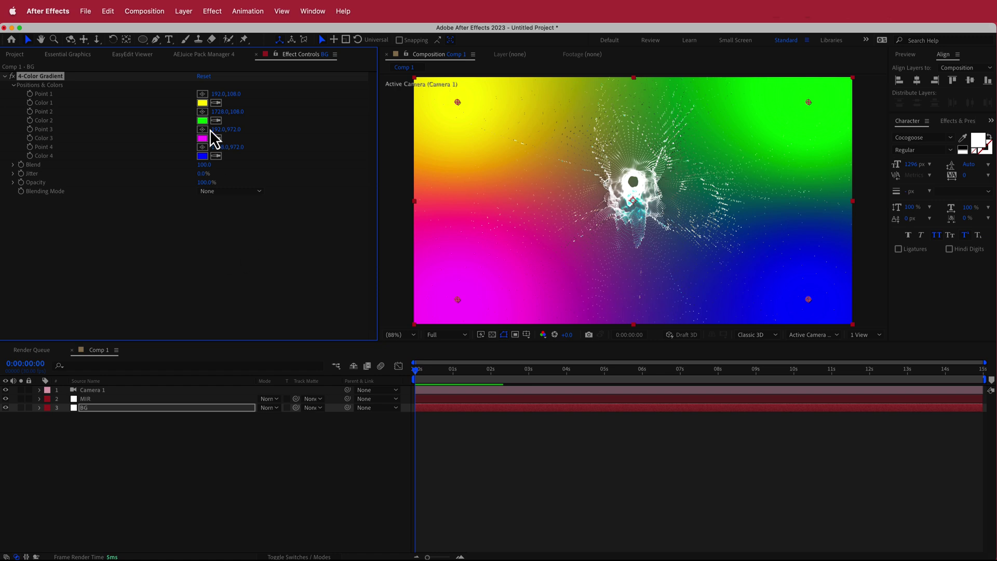
- Set Color 1 and Color 2 of the BG layer's 4-Color Gradient to black
left_click(202, 103)
left_click_drag(83, 294, 10, 338)
left_click(201, 124)
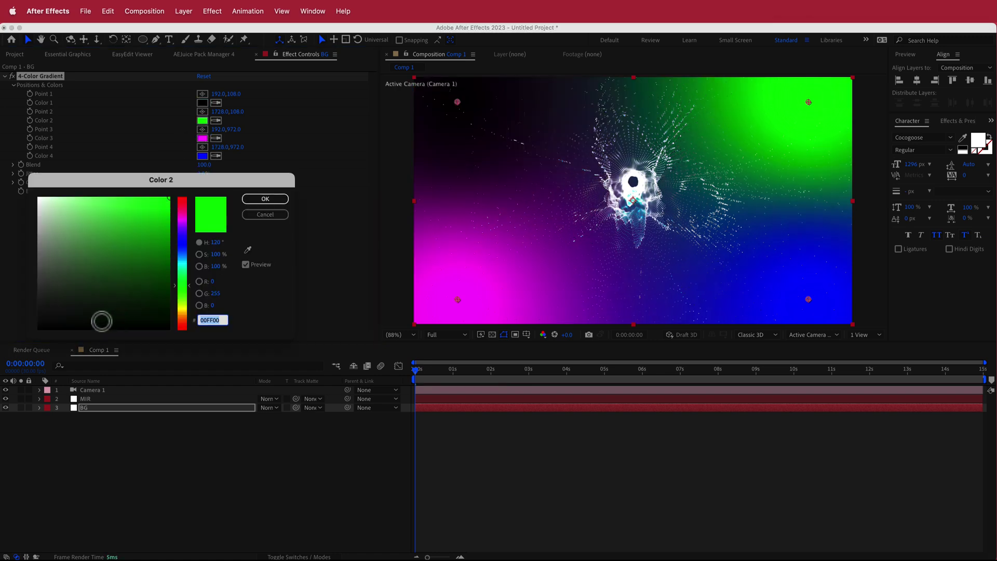
left_click_drag(100, 318, 6, 317)
left_click(262, 200)
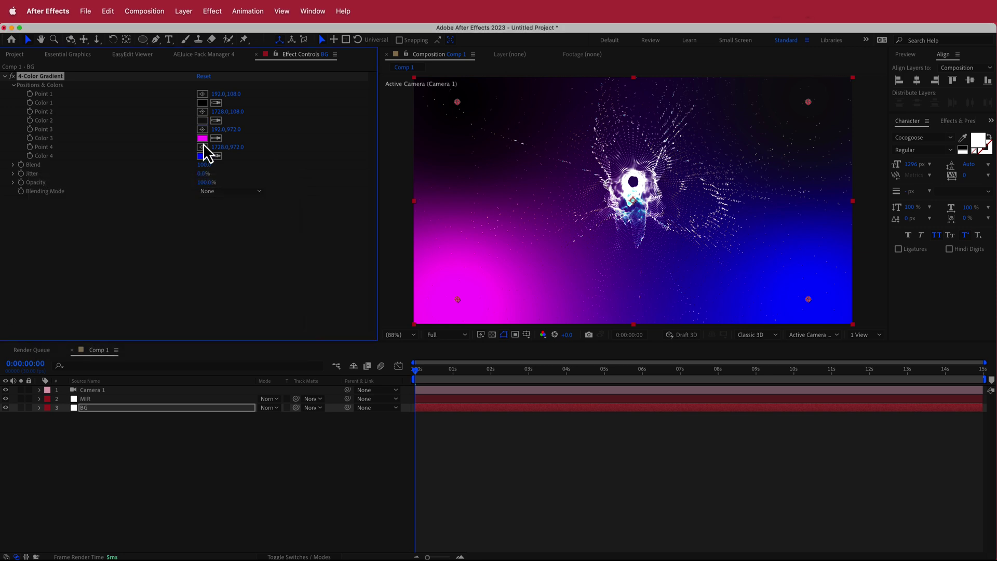
- Set Color 3 and Color 4 of the gradient to very dark, near-black greys
left_click(202, 138)
left_click_drag(171, 265, 20, 309)
left_click(264, 200)
left_click(202, 156)
left_click(258, 198)
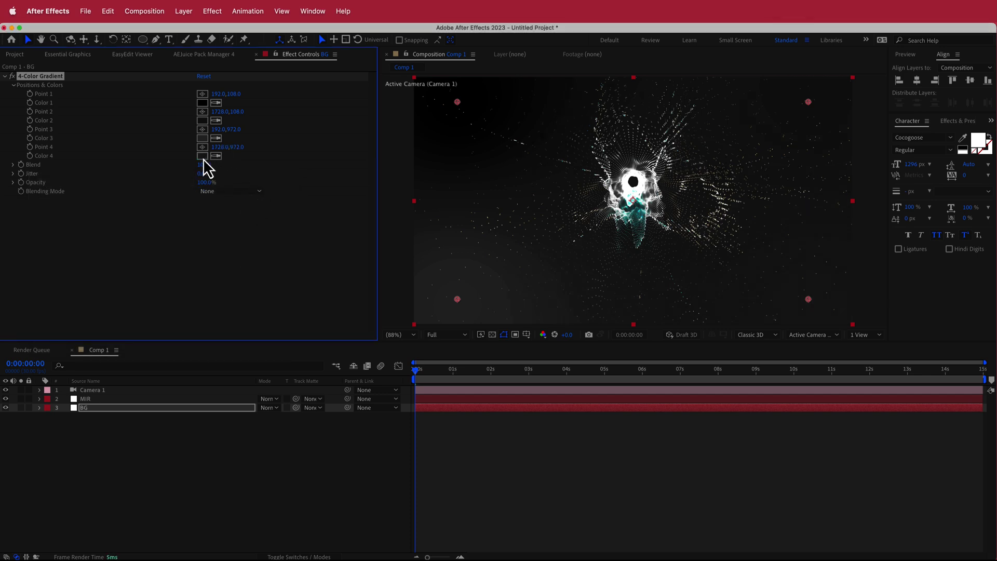
left_click(202, 138)
left_click_drag(77, 290, 37, 318)
left_click(270, 200)
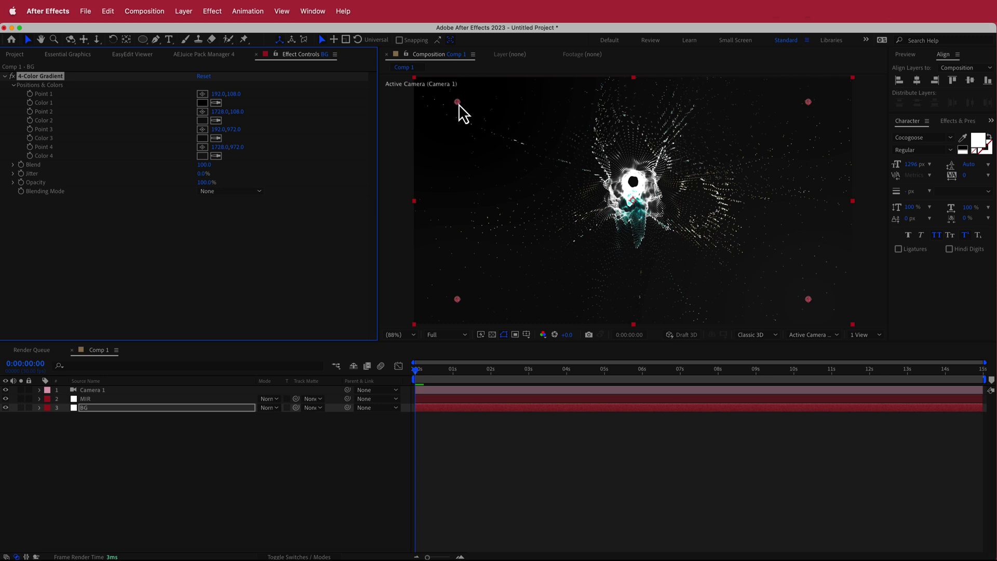
- Move the four gradient points inward around the tunnel, swapping Point 1 to the lower right and Point 4 to the upper left
left_click_drag(458, 102, 726, 248)
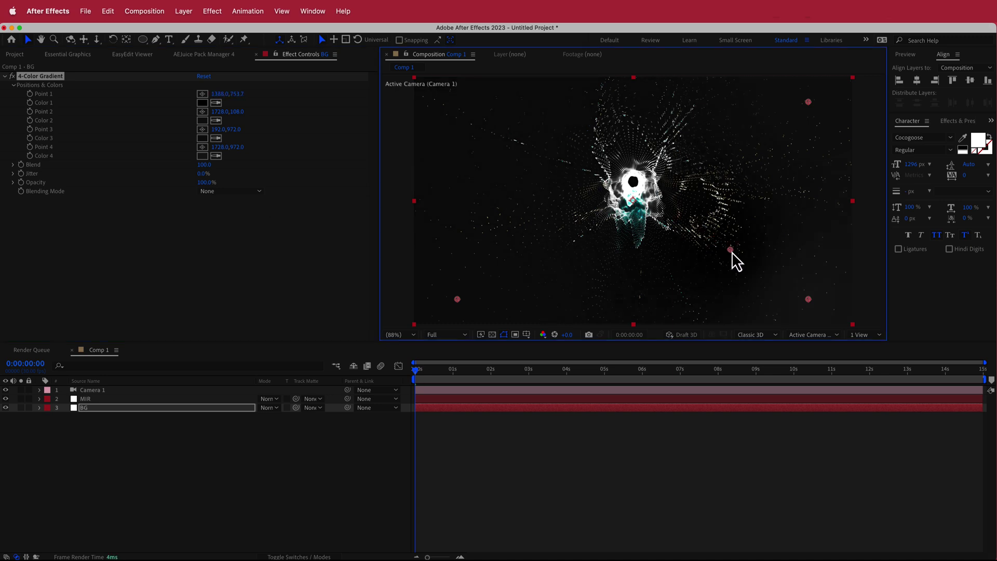
left_click_drag(809, 299, 552, 150)
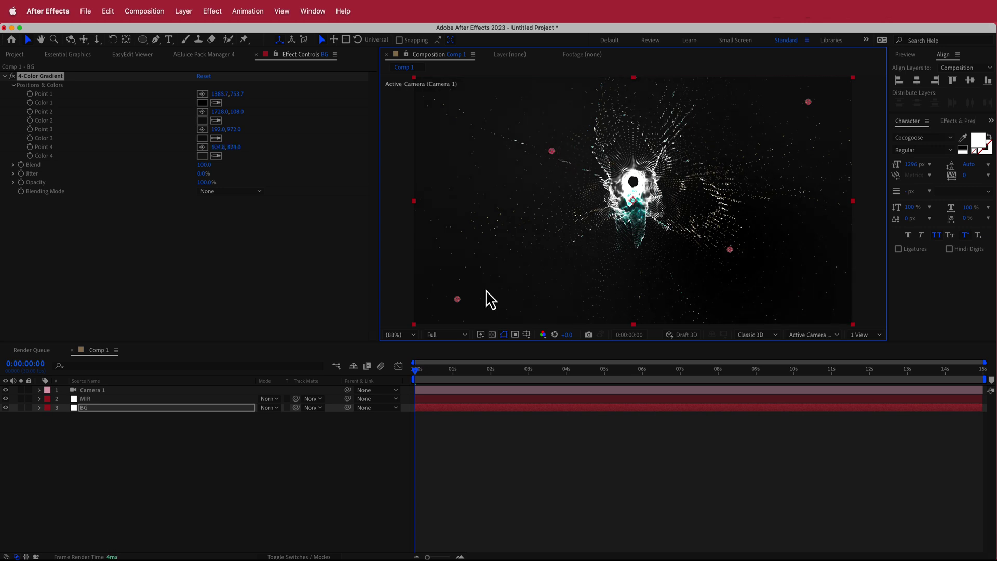
left_click_drag(458, 300, 573, 242)
left_click_drag(720, 145, 722, 148)
- Add an adjustment layer directly above BG and apply the Turbulent Displace effect to it
right_click(333, 410)
mouse_move(353, 419)
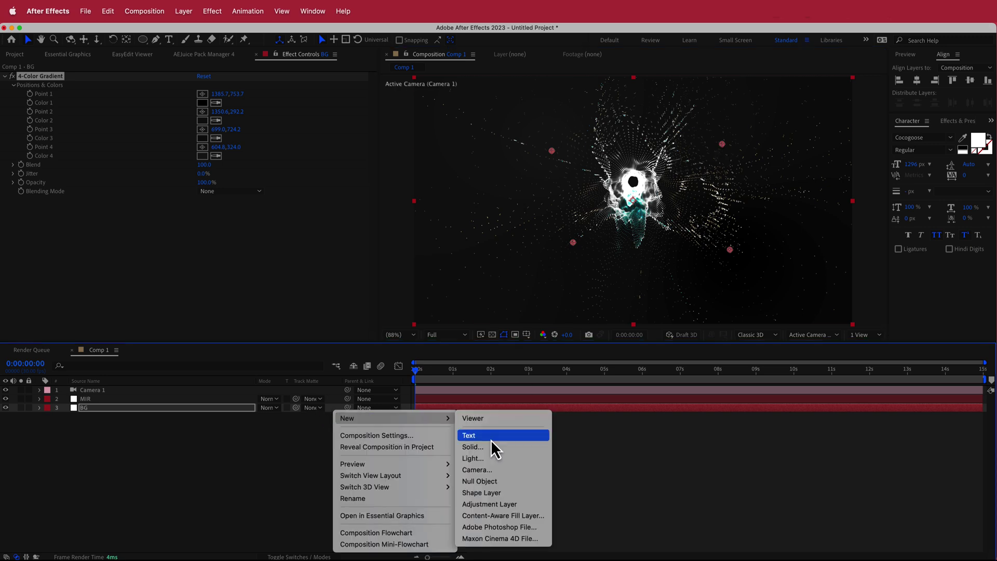
left_click(496, 502)
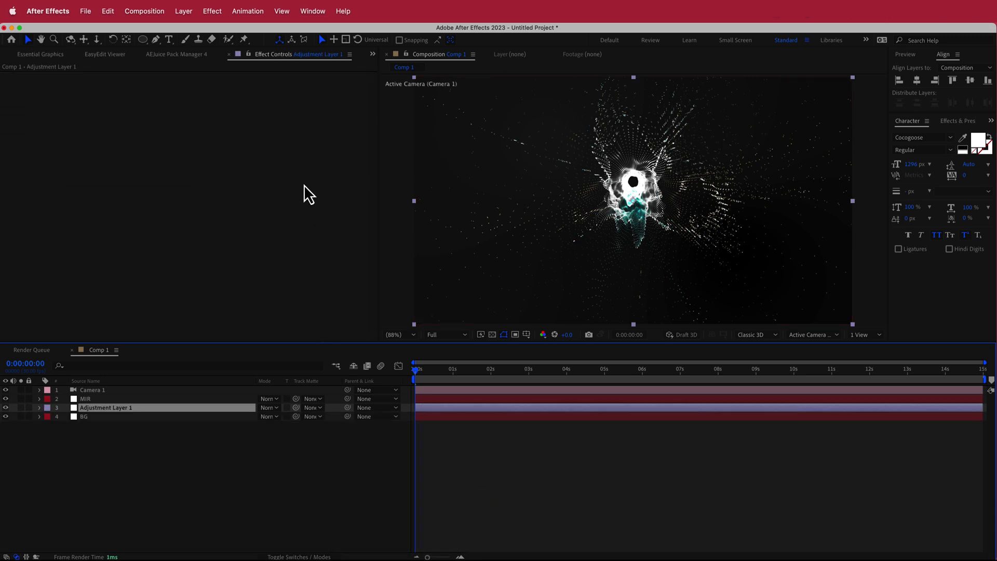
key("ctrl+space")
type("turb")
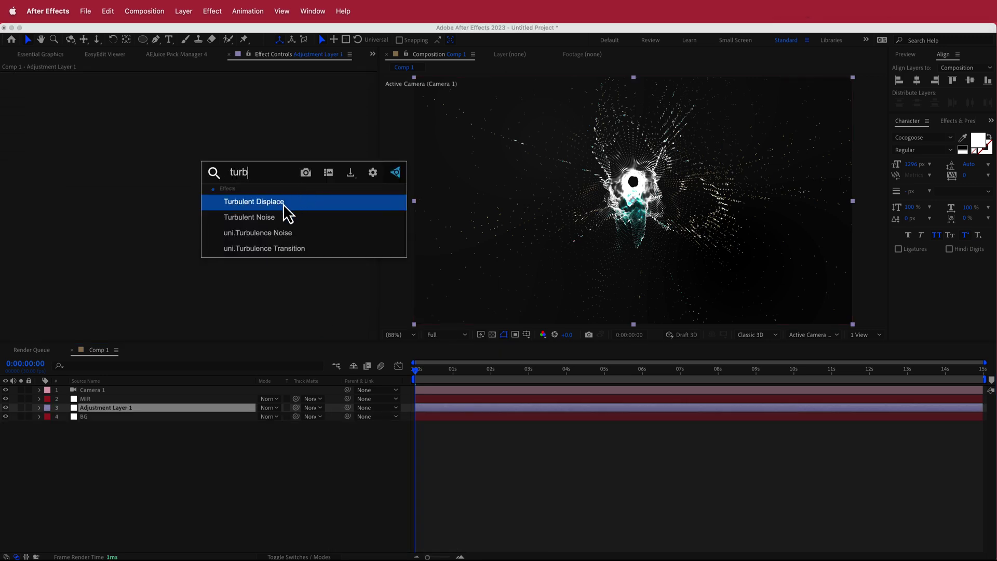
key("Return")
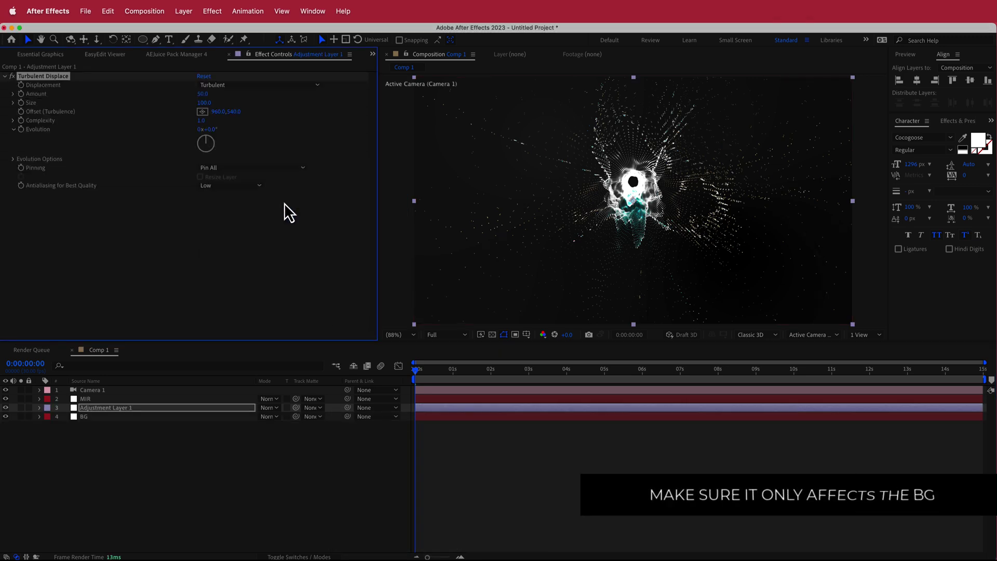
- Set Turbulent Displace's Amount to 40, Size to 1000 and Complexity to 10
left_click(203, 94)
type("40")
key("Return")
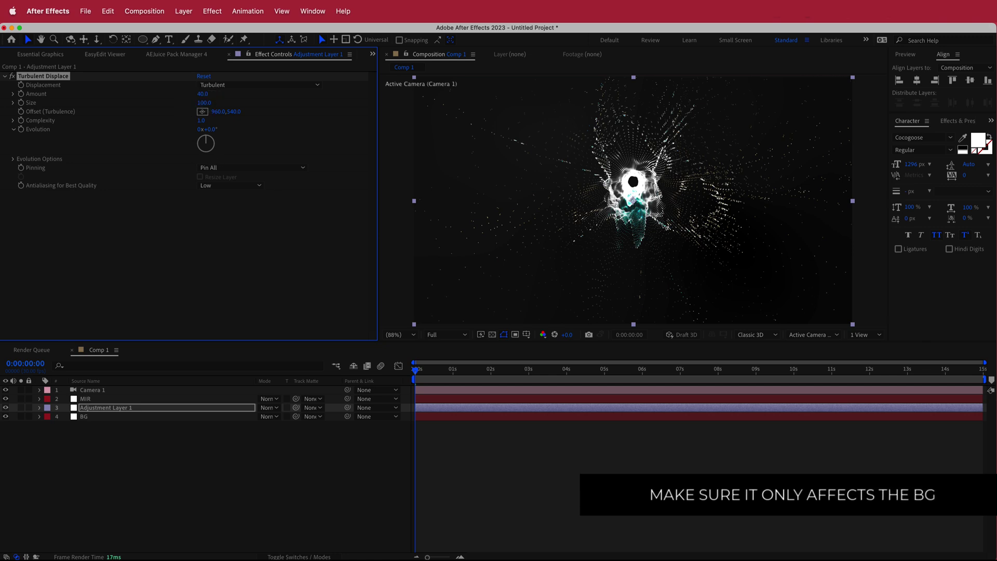
left_click(204, 103)
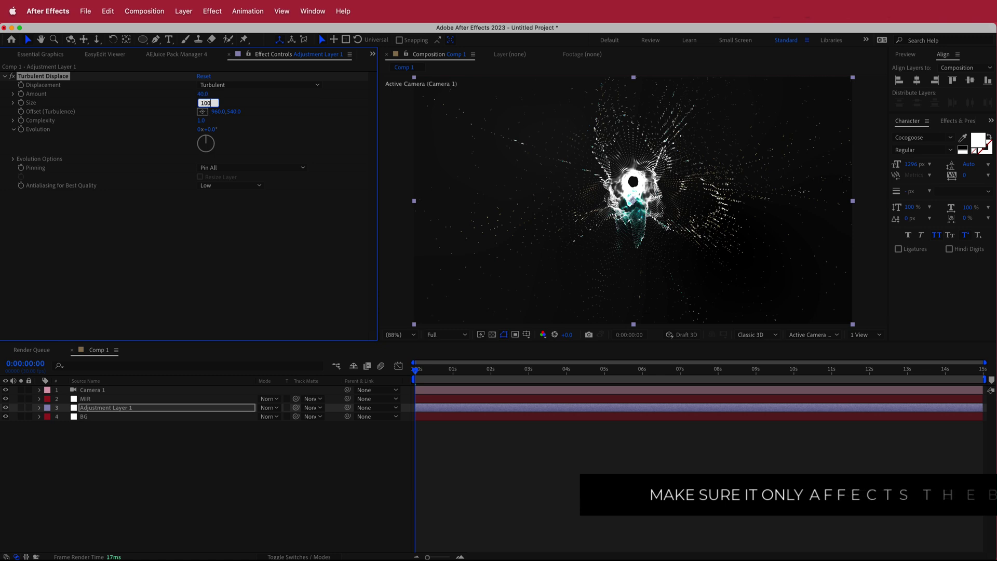
key("Return")
left_click(201, 120)
type("1")
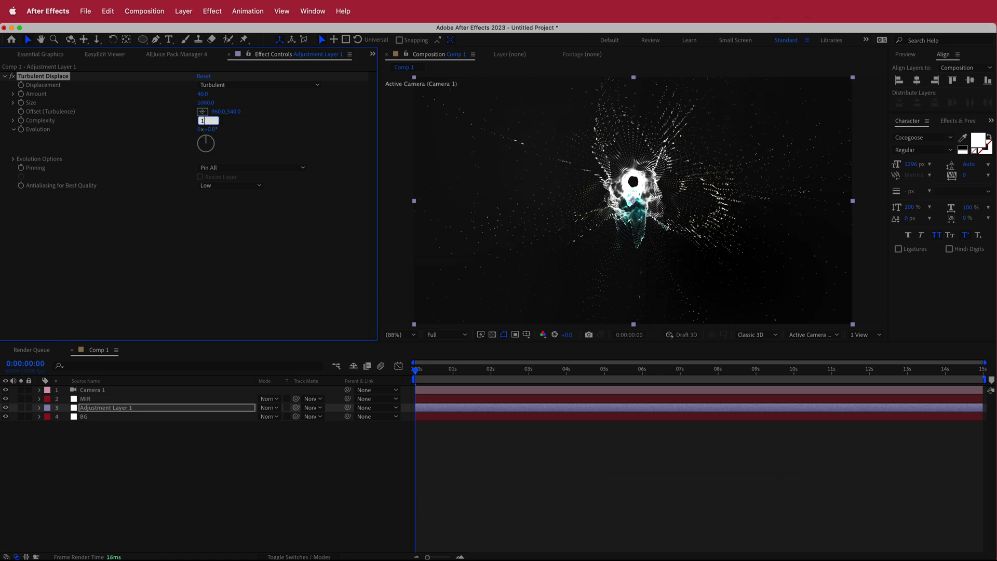
key("Return")
- Switch the Turbulent Displace type to Vertical Displacement and preview from the start of the composition
left_click(226, 85)
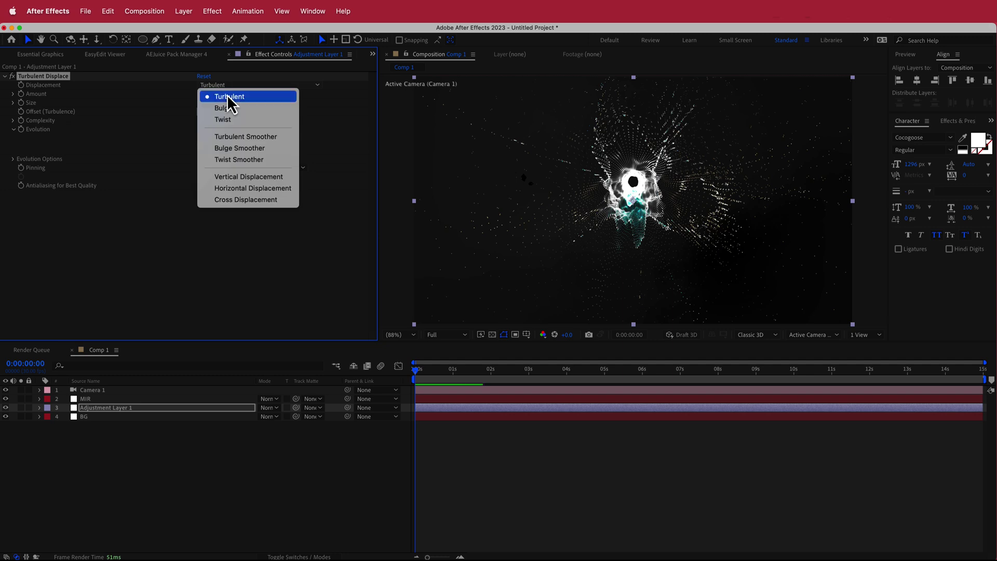
left_click(248, 178)
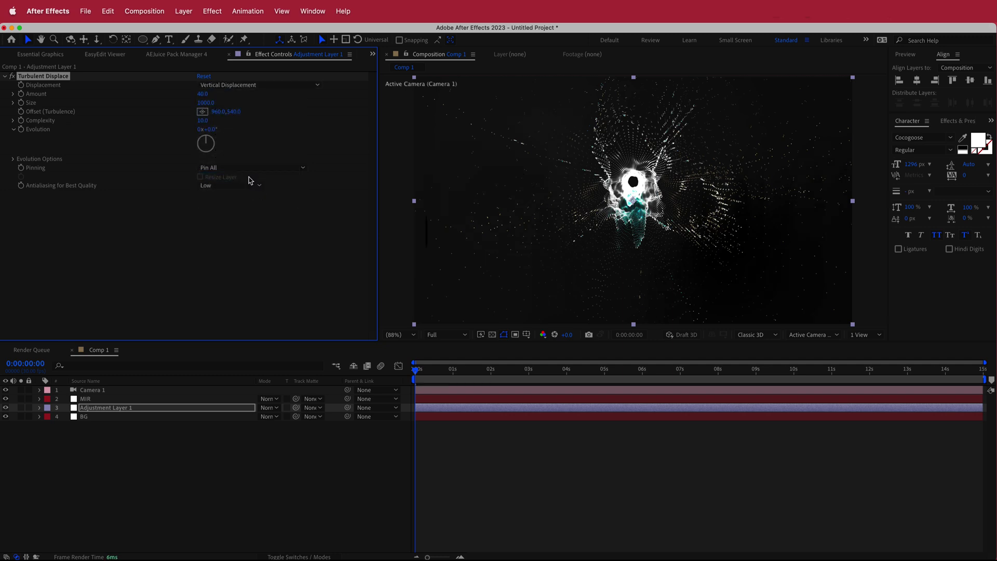
left_click_drag(418, 372, 393, 383)
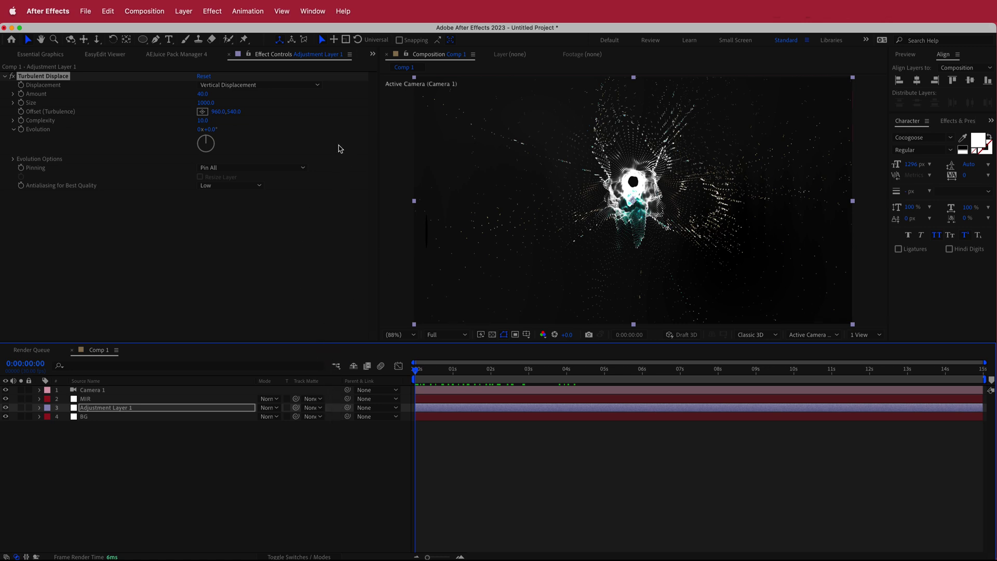
- Apply Motion Tile to the adjustment layer and place it above Turbulent Displace in the effect order
key("ctrl+space")
type("ot")
key("BackSpace")
key("BackSpace")
type("mot")
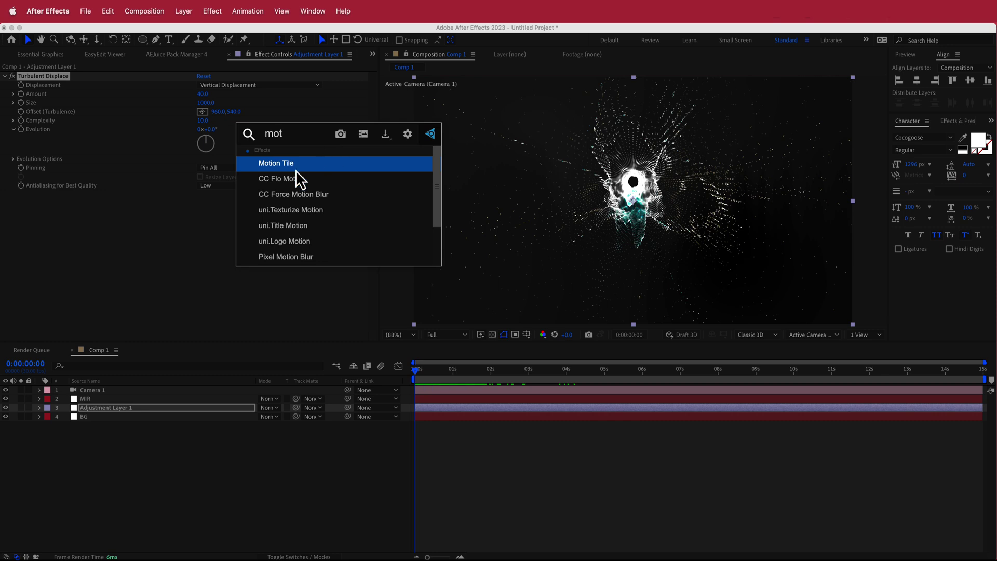
key("Return")
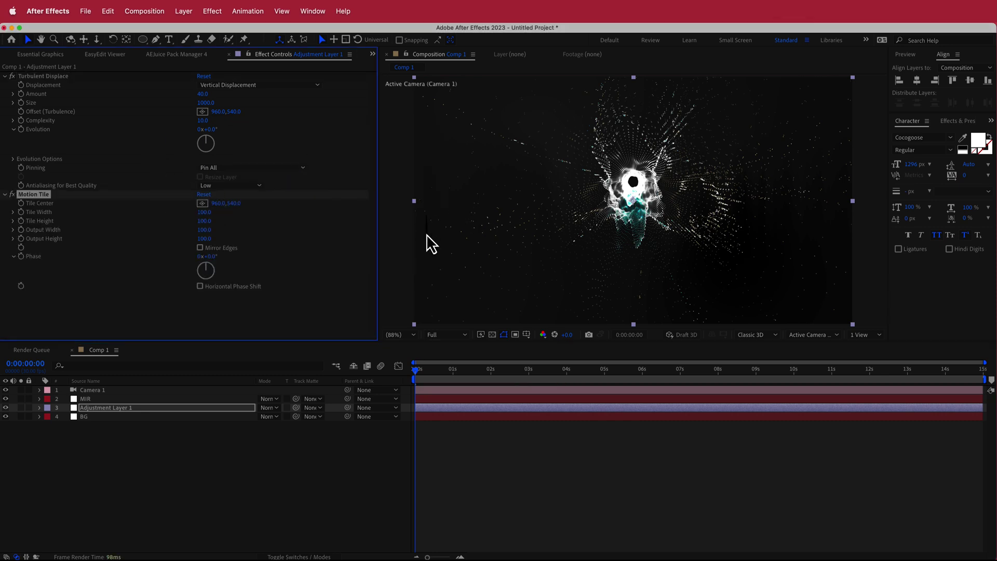
left_click_drag(44, 195, 47, 76)
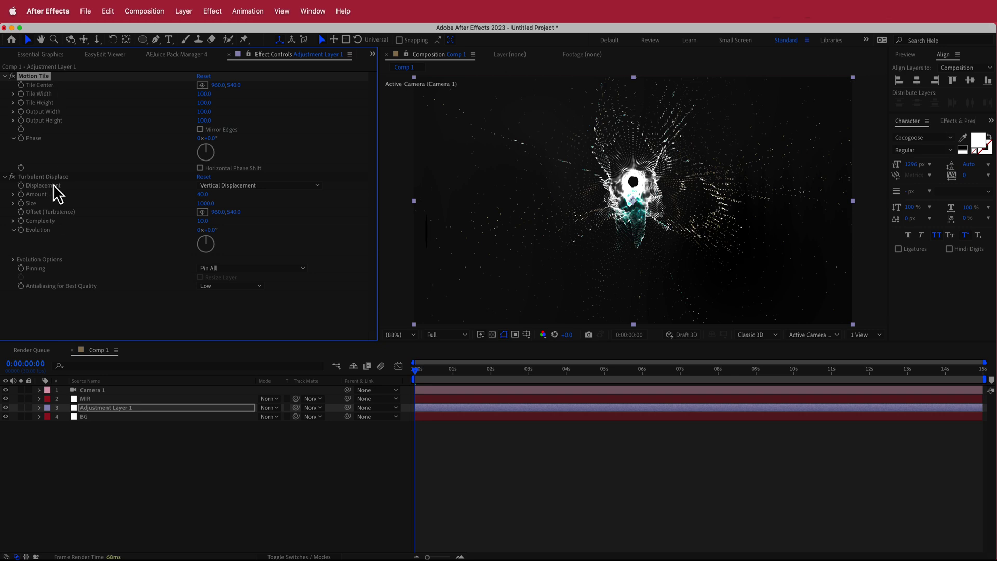
- Set Motion Tile's Output Width and Output Height to 300 with Mirror Edges enabled, and check the frame at 0:00:05:21
left_click(208, 113)
type("300")
key("Return")
left_click(203, 121)
type("300")
key("Return")
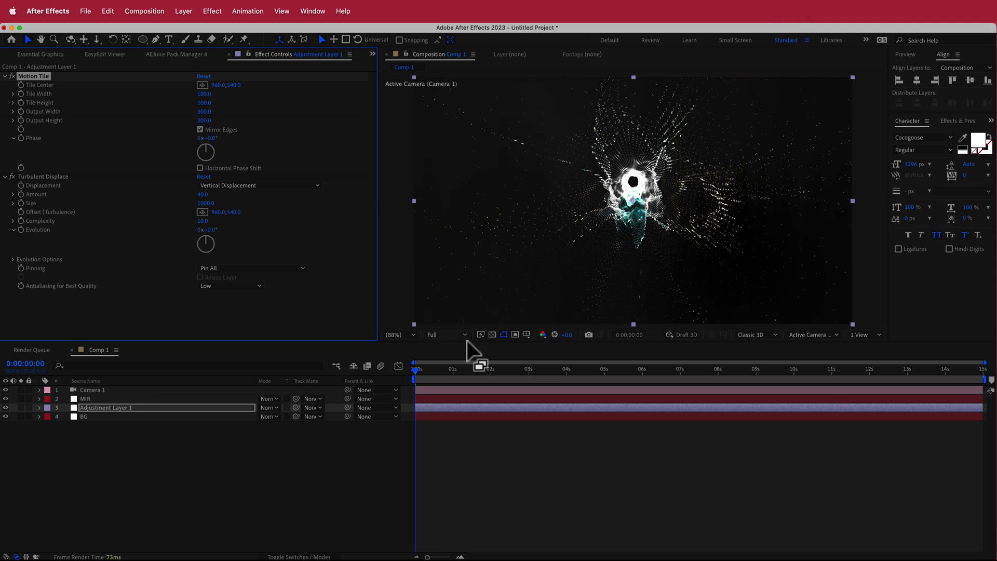
left_click_drag(418, 371, 642, 374)
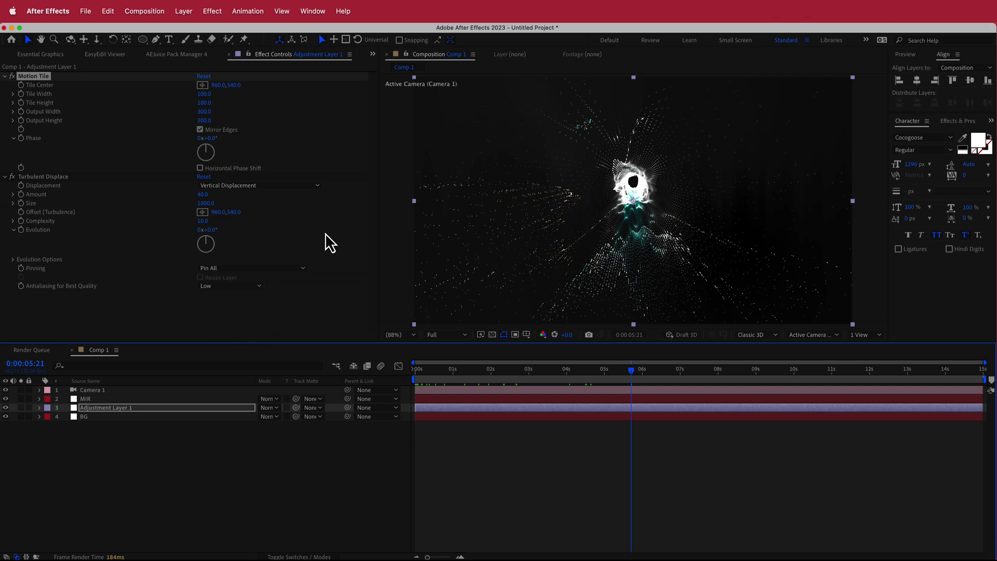
- Apply CC Smear to the adjustment layer with Reach -100 and Radius 1000, and check an earlier frame
key("ctrl+space")
type("cc sm")
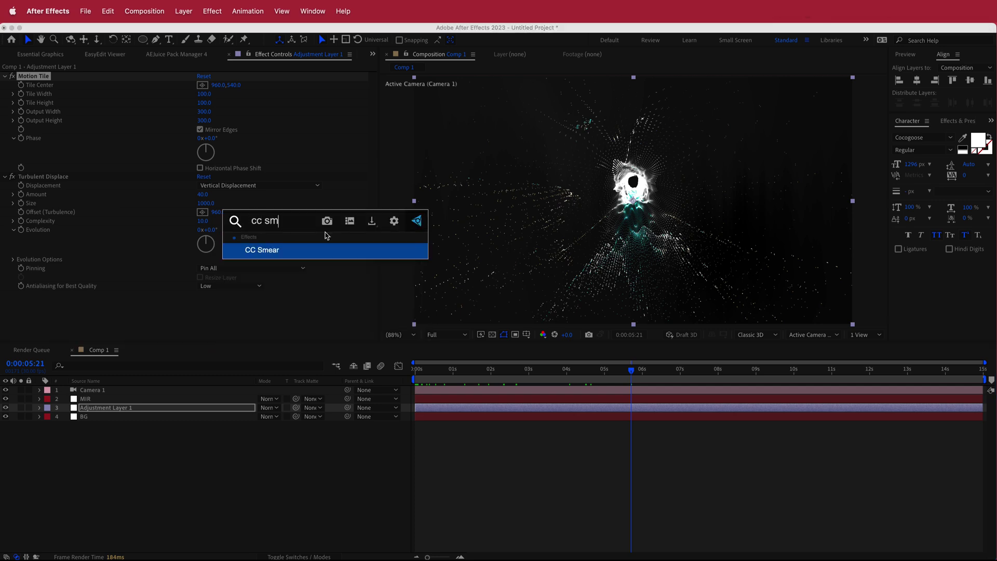
left_click(274, 255)
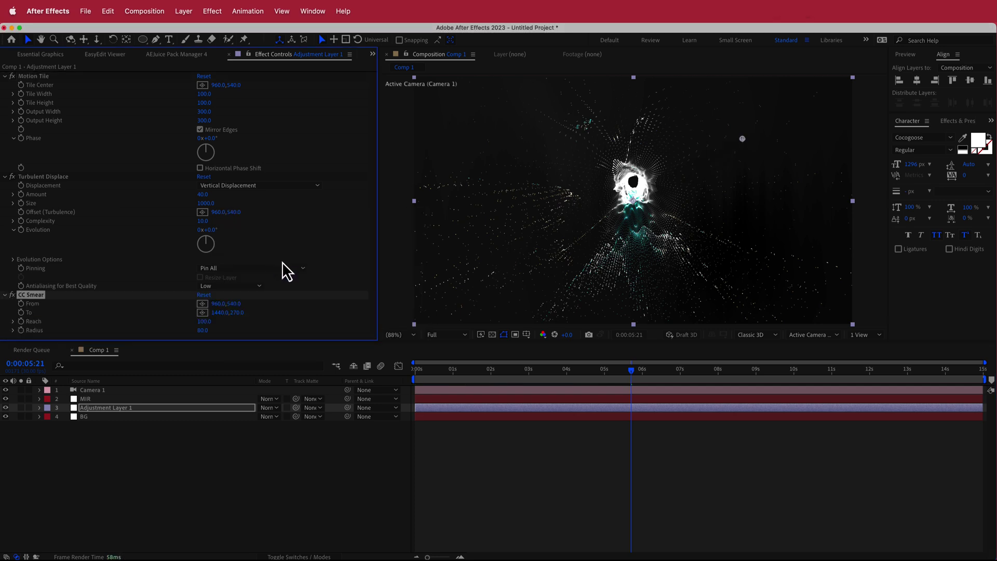
left_click(205, 323)
type("-10")
key("Return")
left_click(203, 331)
key("Return")
left_click_drag(634, 370, 558, 371)
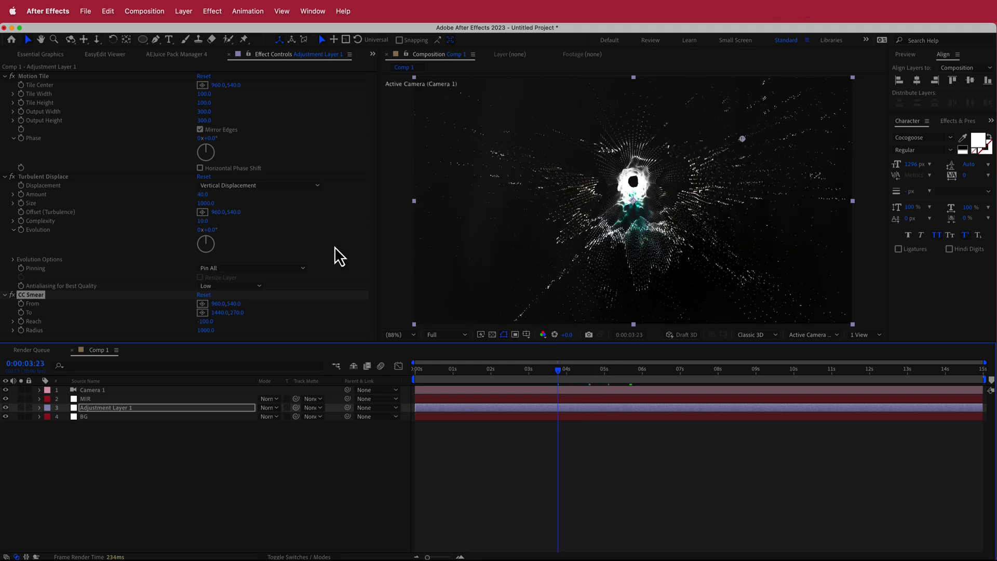
- Reposition the CC Smear points on either side of the tunnel, placing From at about 1353, 632
left_click(202, 304)
left_click(689, 220)
left_click_drag(689, 220, 745, 214)
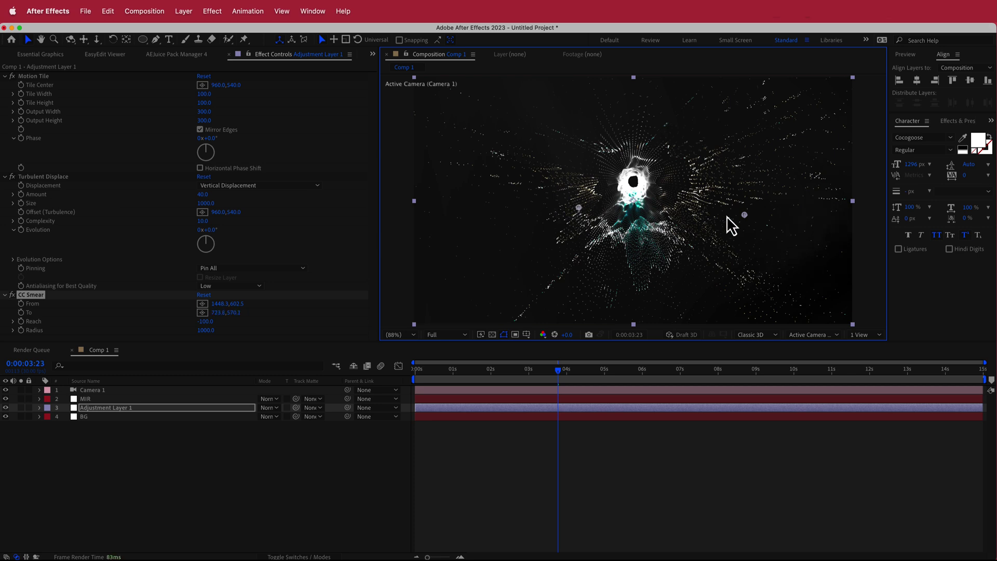
left_click_drag(721, 224, 722, 223)
- Hide the MIR layer and move CC Smear's To point to about 608, 516
left_click(6, 399)
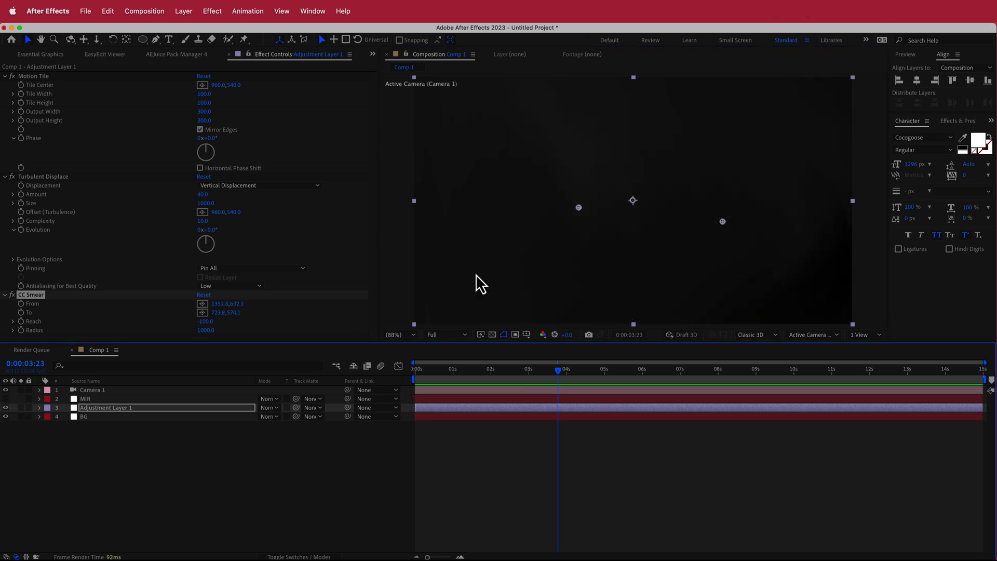
mouse_move(583, 209)
left_mouse_down()
mouse_move(673, 213)
mouse_move(481, 201)
left_mouse_up()
left_click_drag(596, 208, 551, 195)
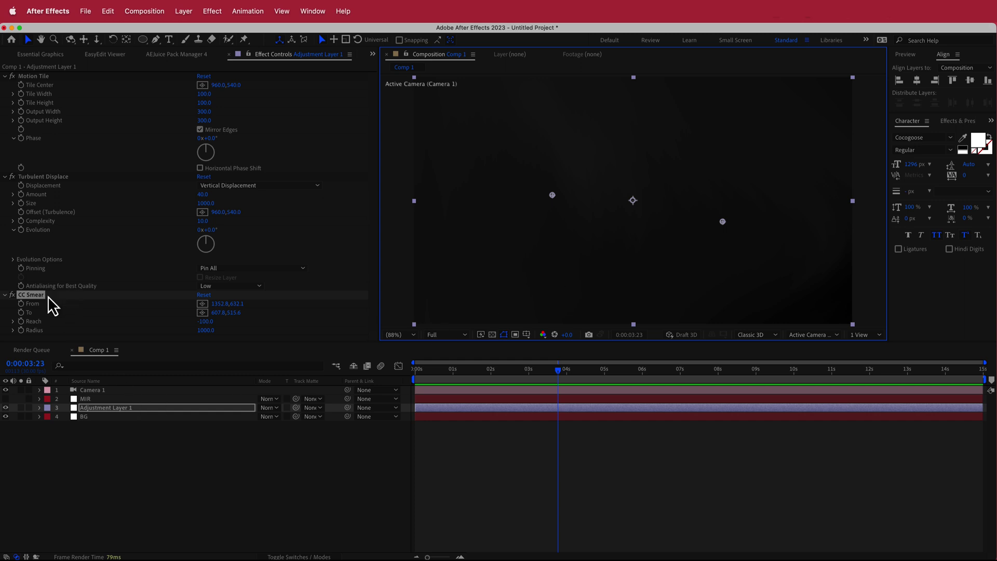
- Keyframe CC Smear's From and To at the start, and at 0:00:14:29 move From to about 843, 414 and To to about 1233, 502
left_click(21, 312)
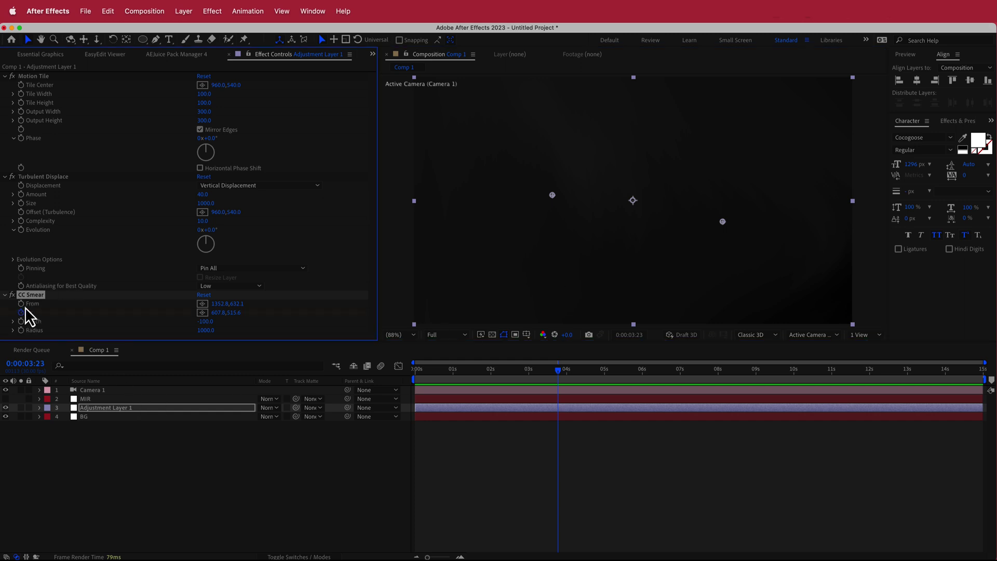
left_click_drag(560, 371, 375, 373)
left_click(25, 326)
left_click_drag(419, 382, 984, 377)
mouse_move(723, 222)
left_mouse_down()
mouse_move(537, 224)
mouse_move(695, 193)
left_mouse_up()
left_click_drag(575, 191, 607, 173)
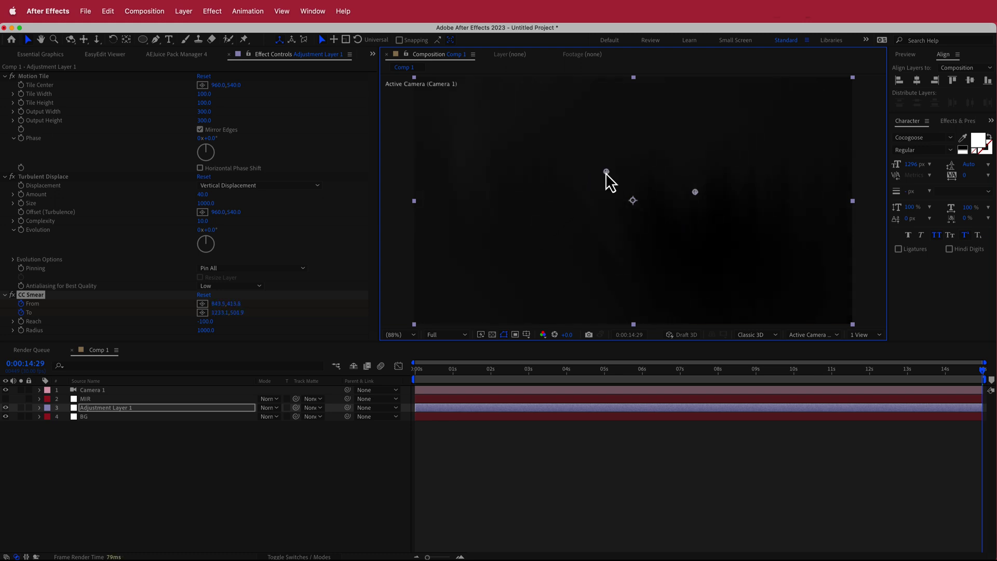
mouse_move(985, 375)
left_mouse_down()
mouse_move(410, 378)
mouse_move(959, 363)
mouse_move(446, 361)
mouse_move(996, 356)
mouse_move(500, 362)
left_mouse_up()
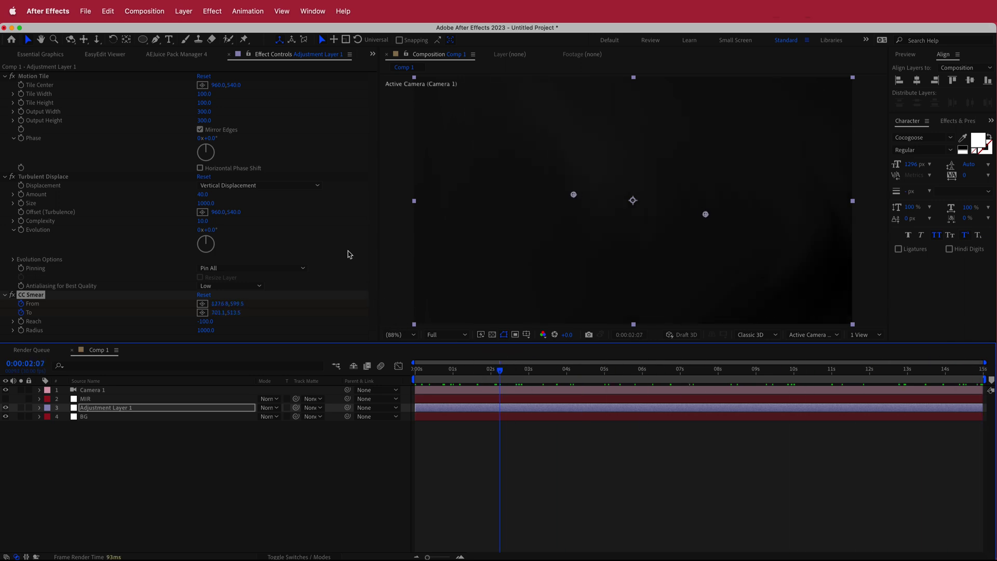
- Apply the Twirl effect to the adjustment layer and set its Twirl Radius to 50
key("ctrl+space")
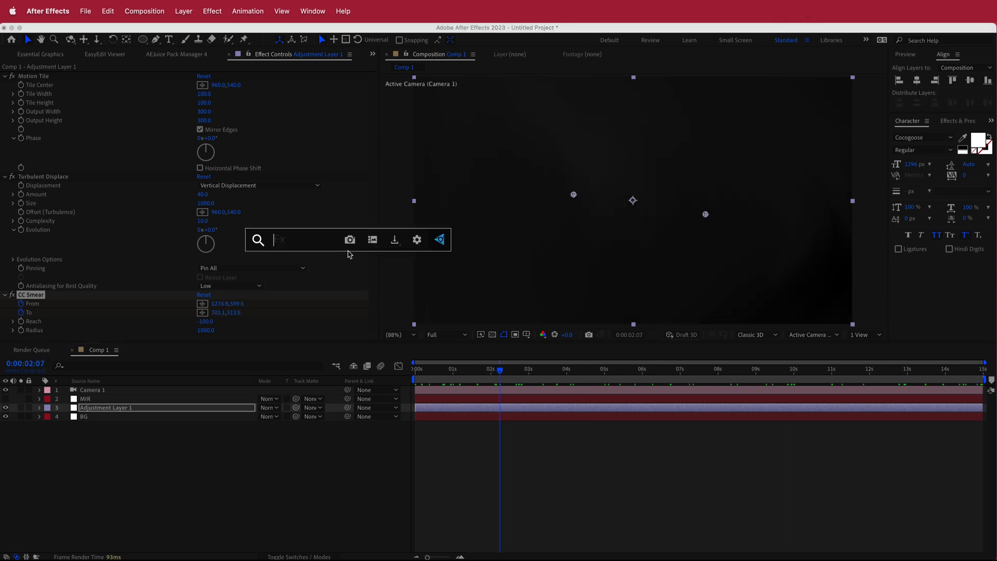
type("tw")
key("Return")
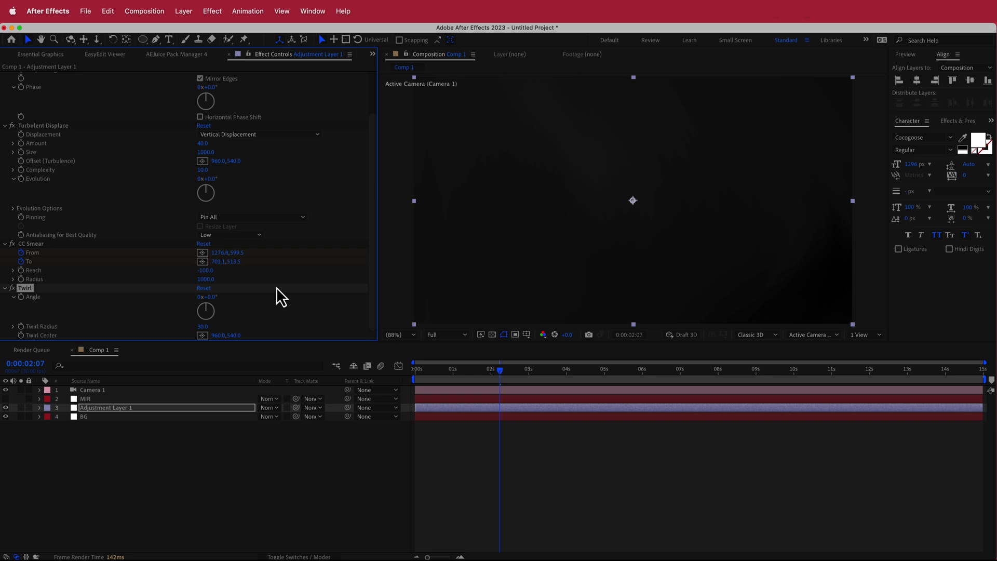
left_click(203, 327)
type("50")
key("Return")
- Keyframe the Twirl Angle at 0° at the start and at 30° at 0:00:14:29 on the adjustment layer
left_click_drag(501, 374, 409, 372)
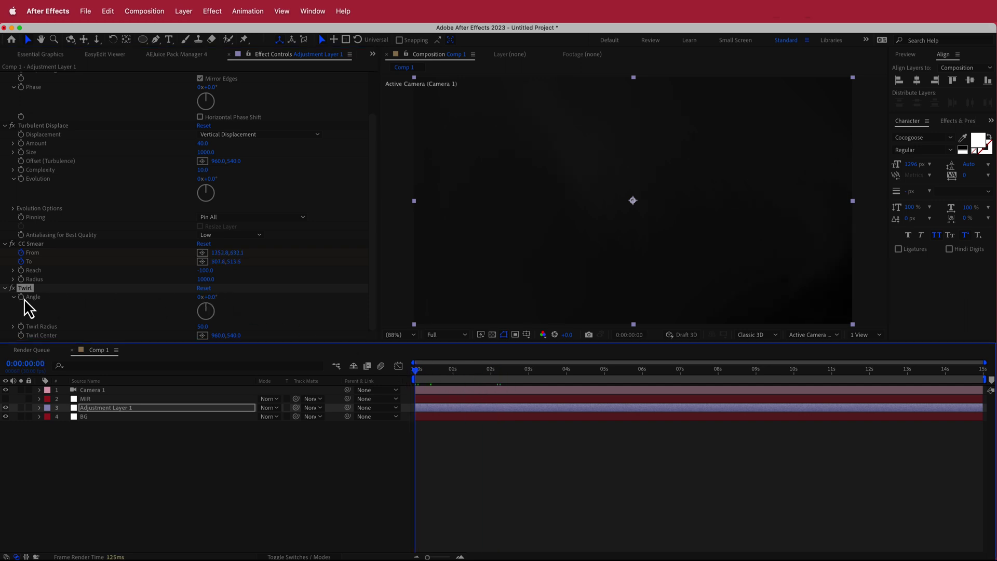
left_click_drag(426, 374, 983, 372)
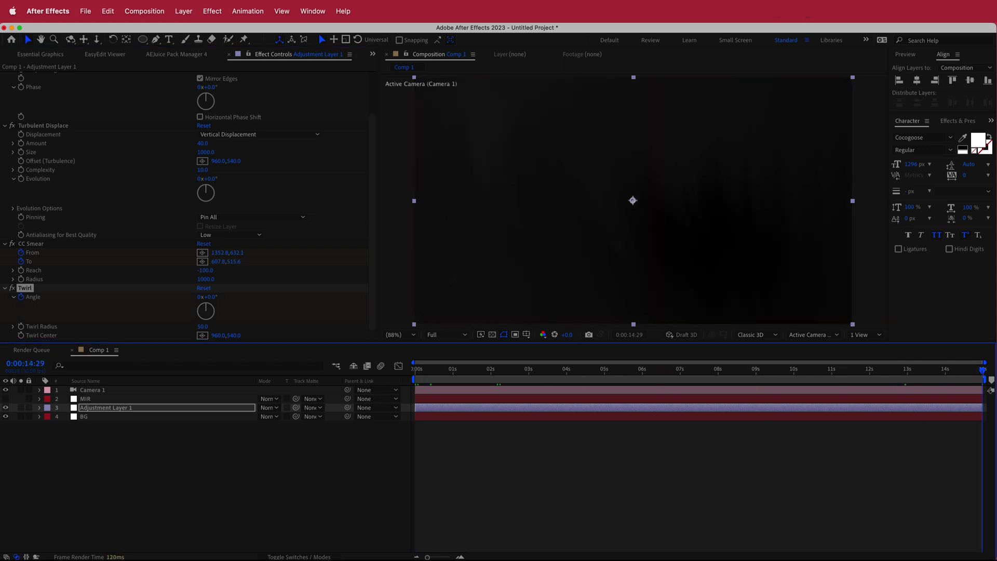
left_click(211, 297)
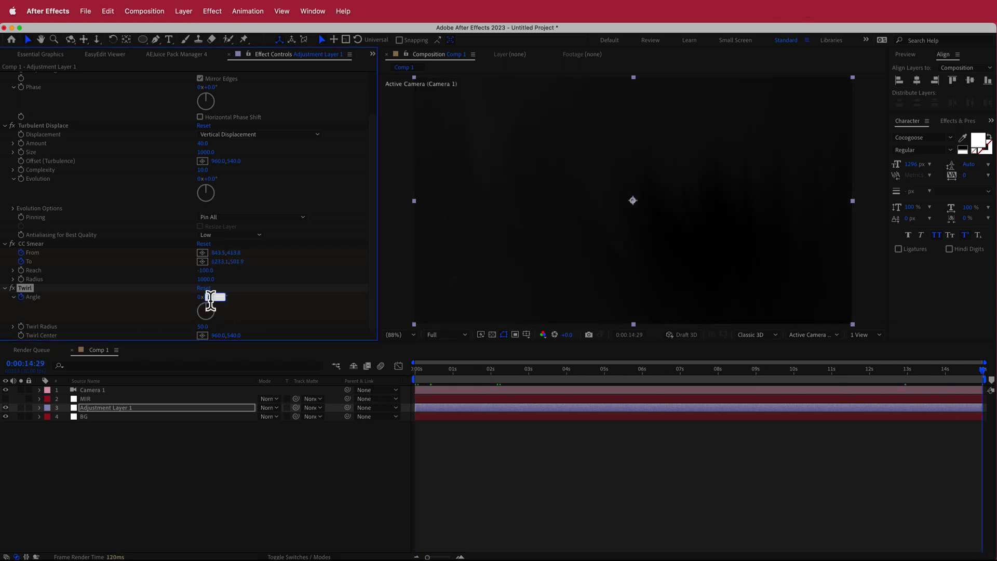
type("30")
key("Return")
left_click(973, 372)
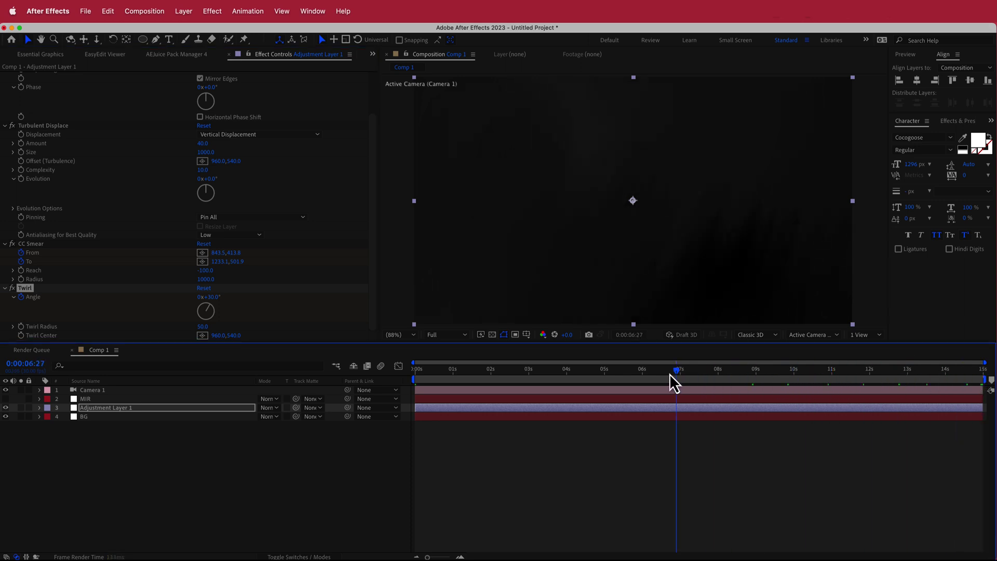
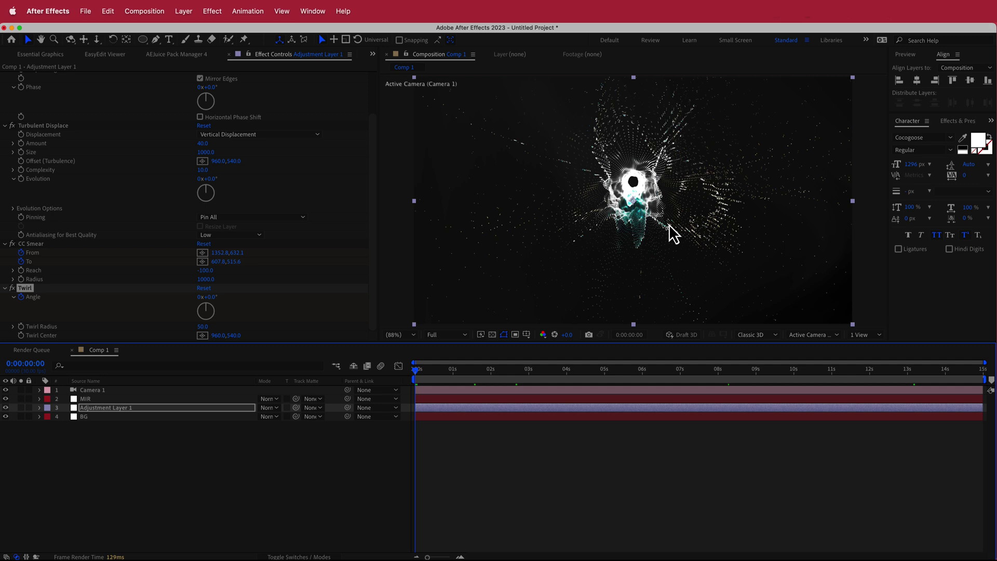
- Move the MIR layer's Mir 3 geometry slightly lower in the frame and raise its Size Y to about 11470
left_click(673, 235)
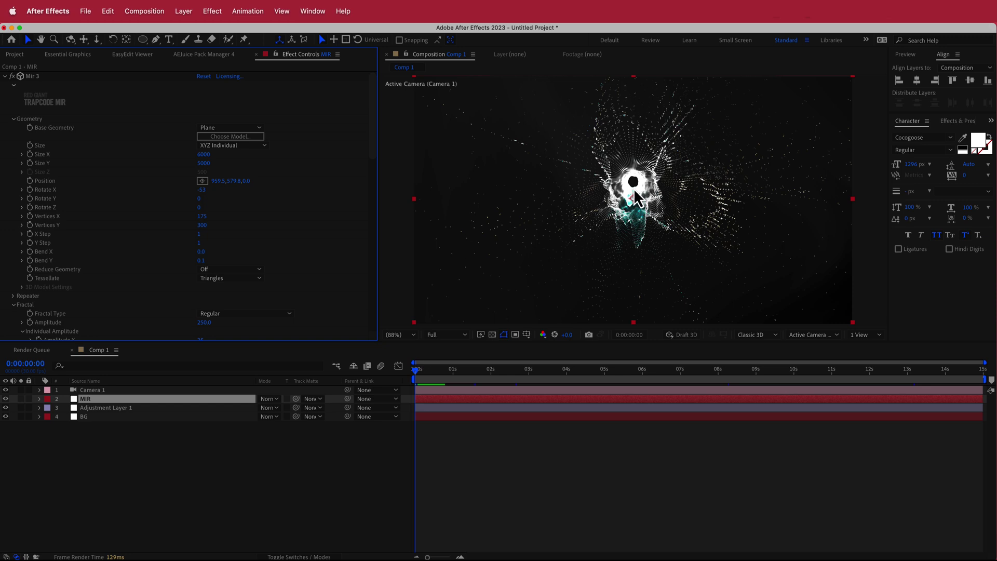
left_click_drag(237, 180, 495, 156)
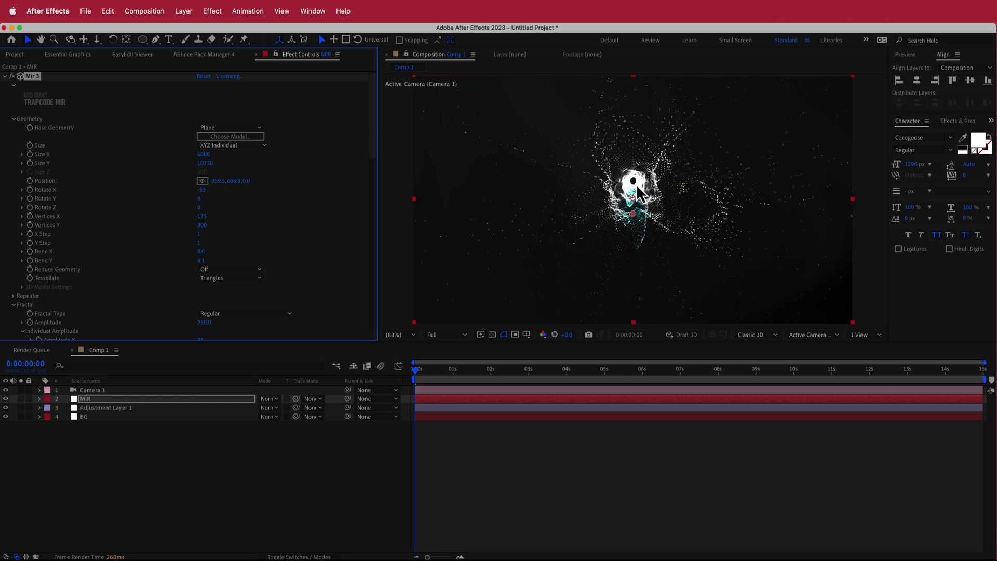
left_click_drag(201, 162, 240, 166)
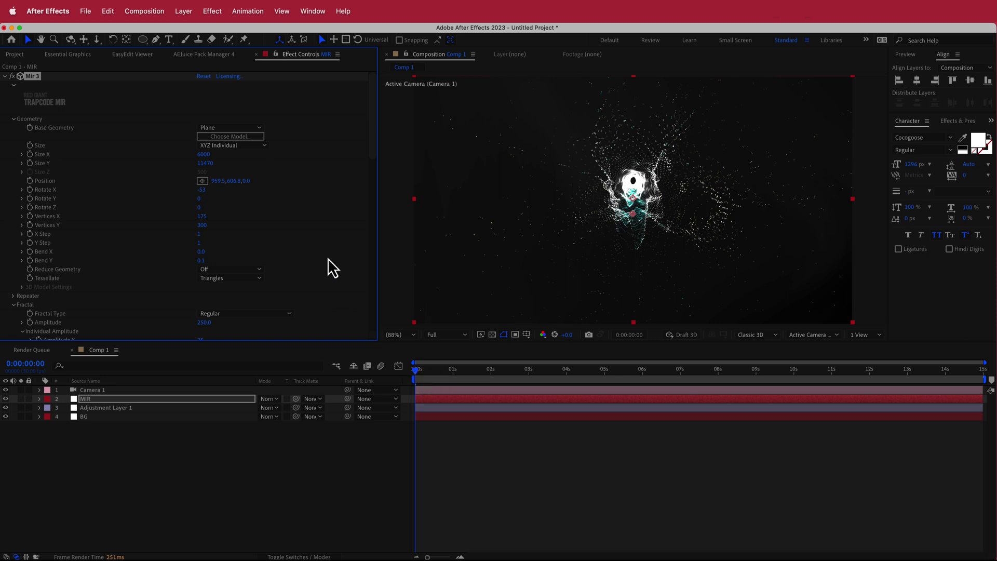
- Apply the Glow effect to the MIR layer and set its Glow Radius to 80
key("ctrl+space")
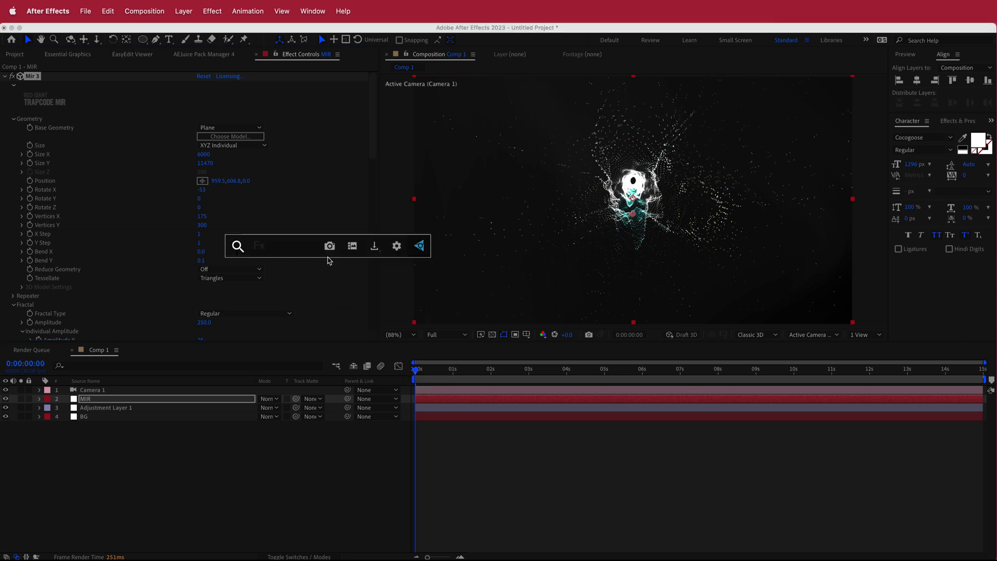
type("glow")
key("Return")
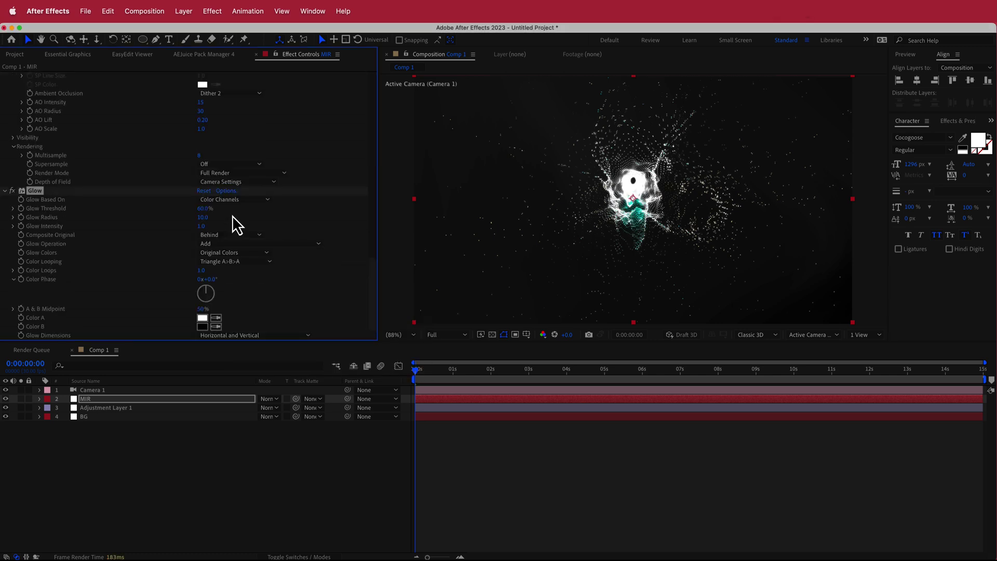
left_click(200, 218)
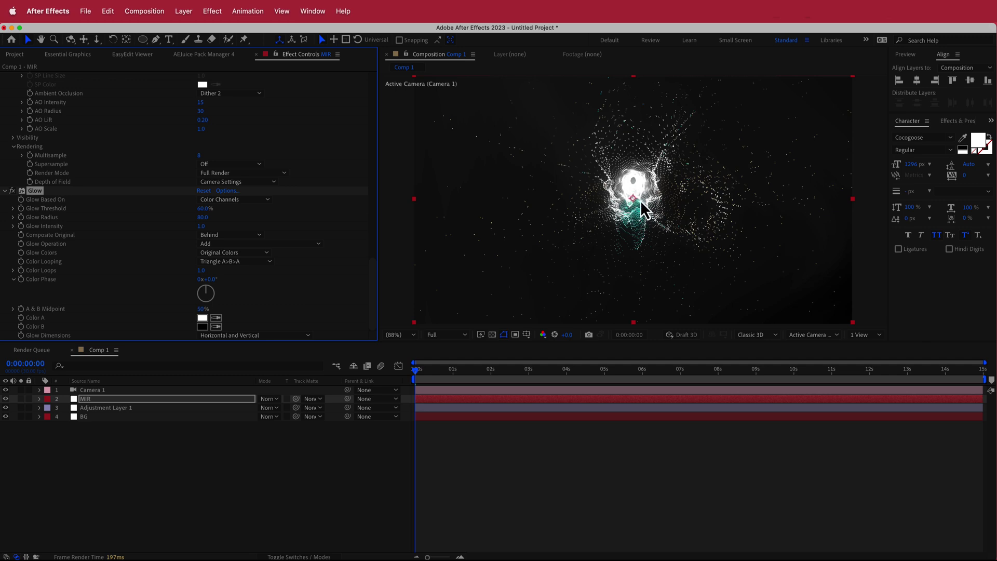
- Apply the Trapcode Shine effect to the MIR layer
key("ctrl+space")
type("shin")
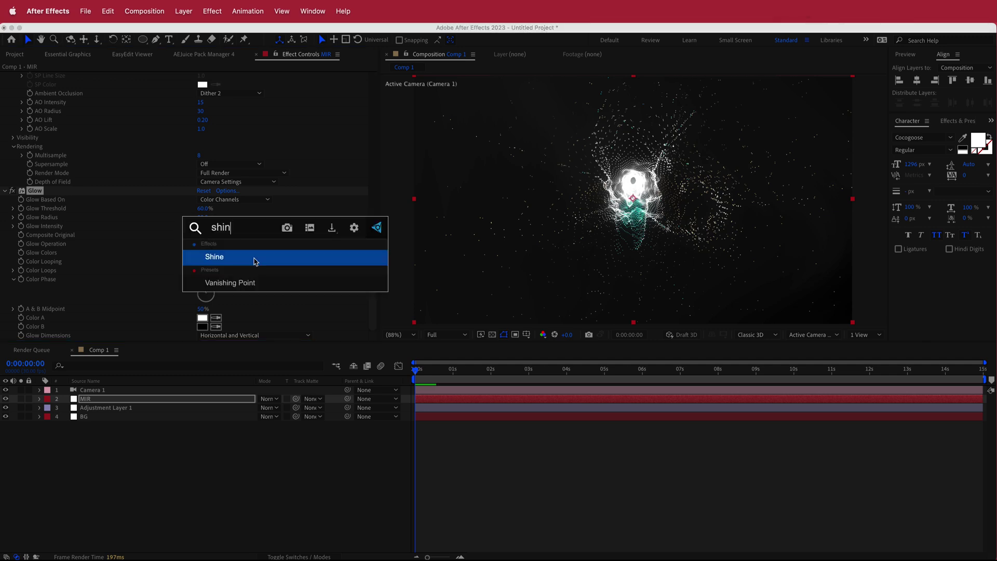
left_click(254, 260)
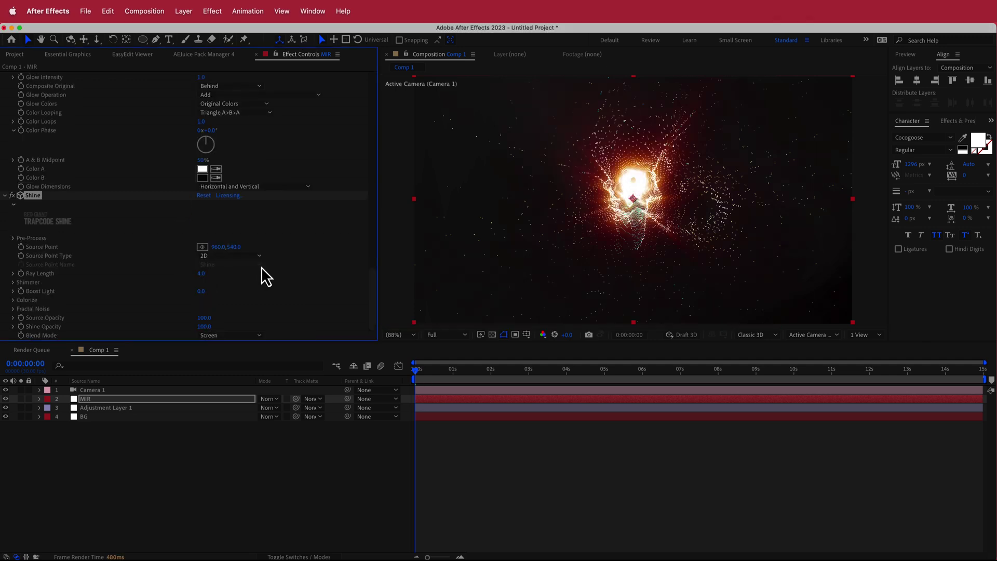
left_click(200, 291)
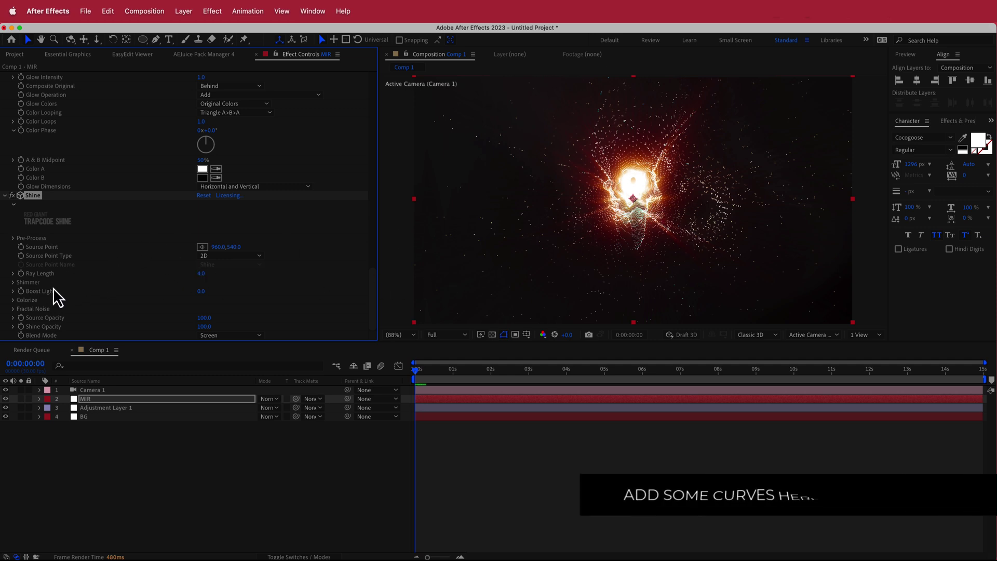
- Set Shine's Colorize preset to Starry Night
left_click(13, 300)
scroll(45, 250, "down", 2)
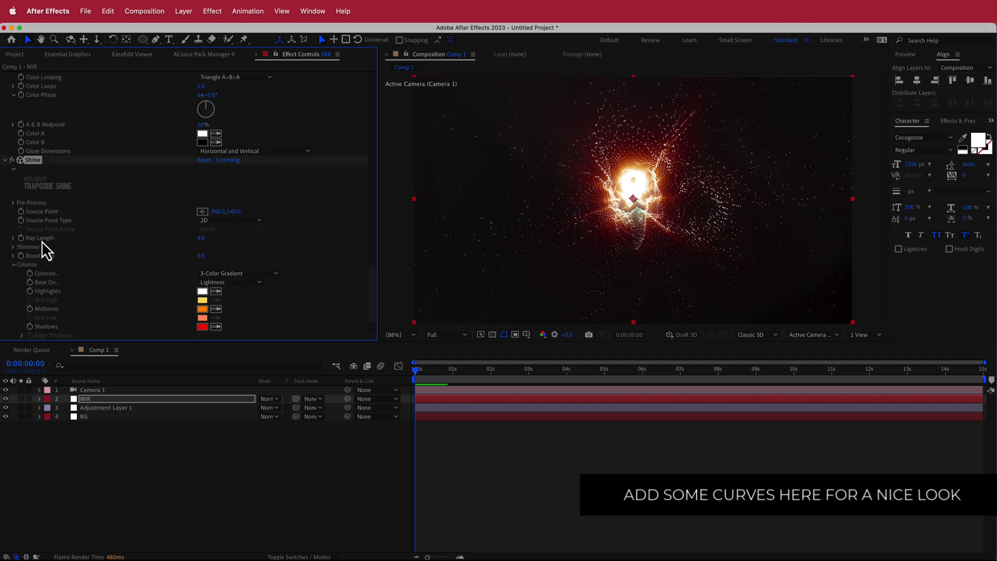
left_click(239, 283)
left_click(241, 281)
left_click(233, 276)
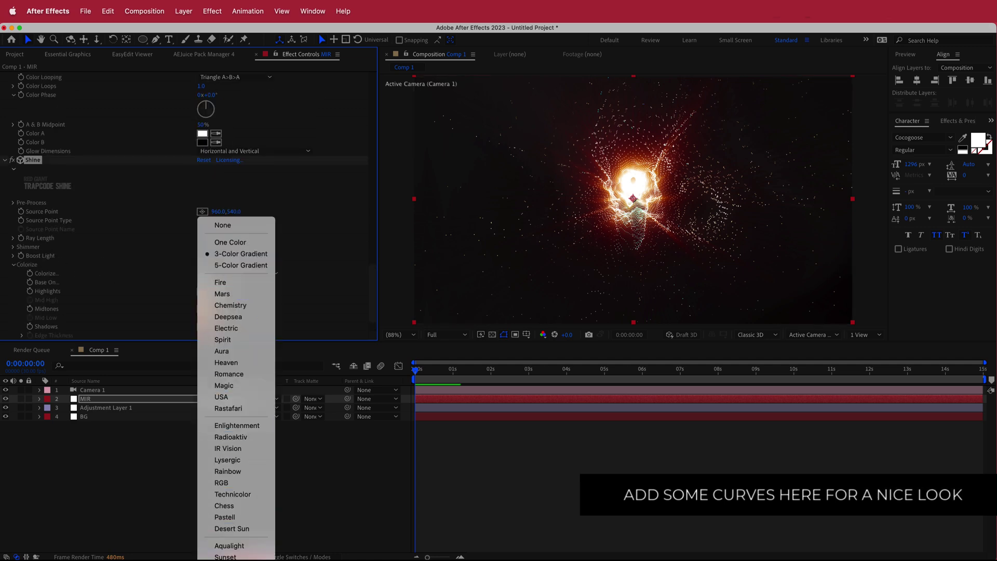
left_click(231, 546)
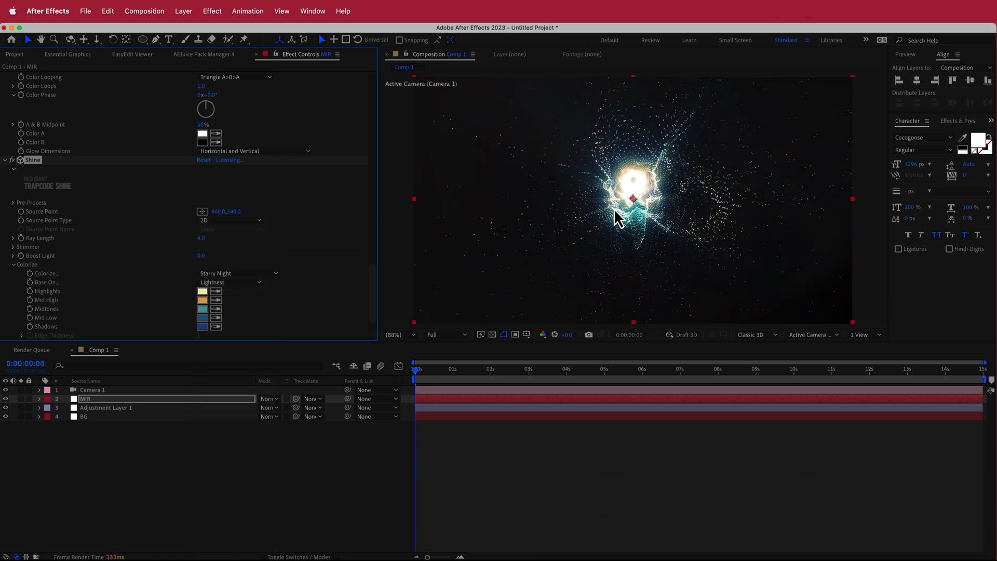
- Preview the animation at Quarter resolution from 0:00:00:23, and restore the viewer to Full resolution
left_click_drag(417, 372, 445, 370)
left_click(441, 335)
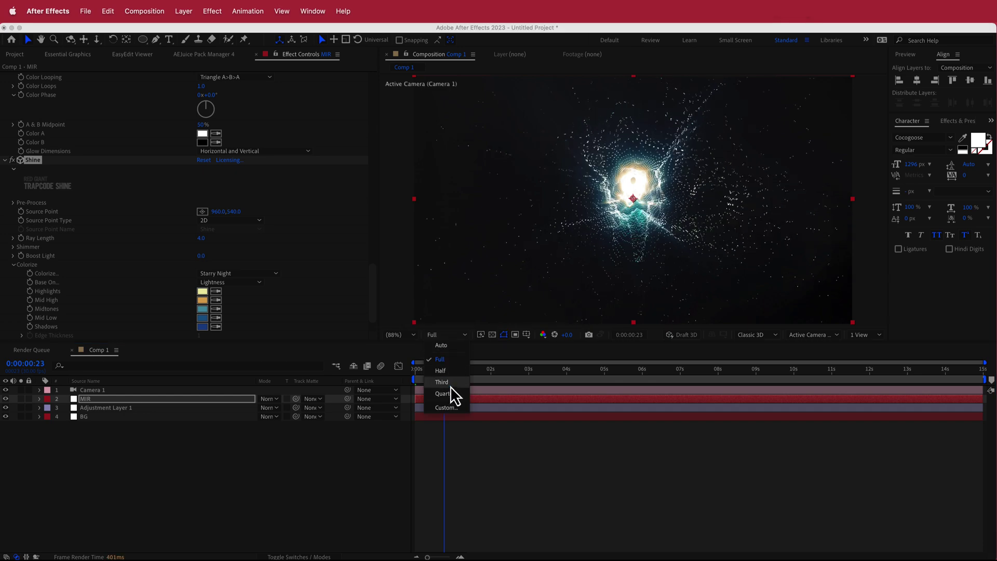
left_click(447, 392)
key("space")
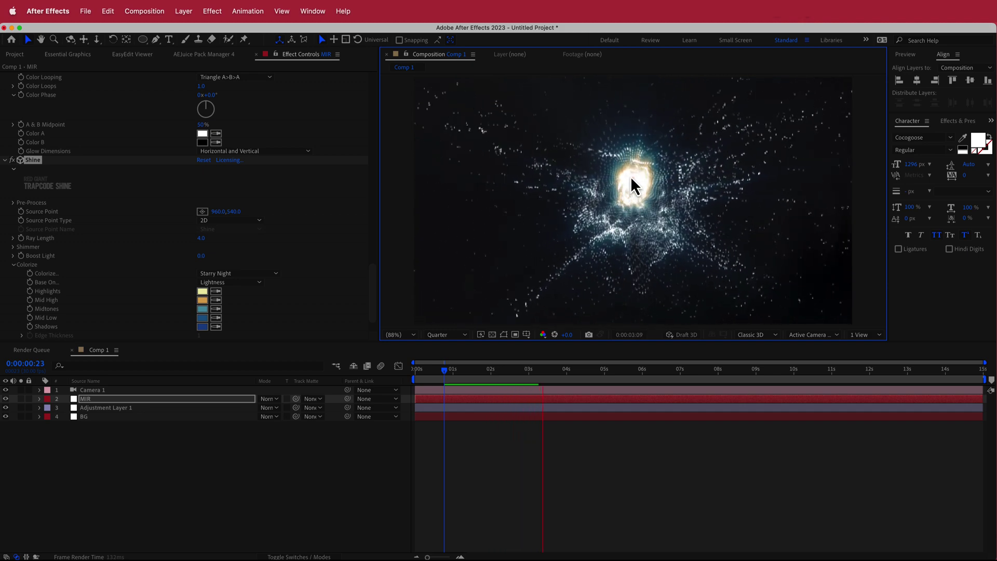
key("space")
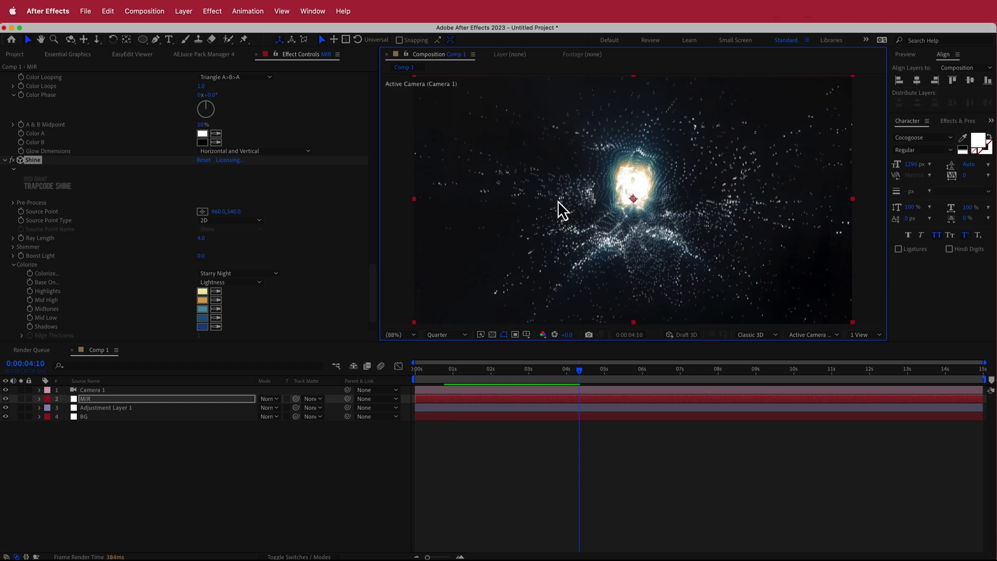
left_click(439, 334)
left_click(441, 375)
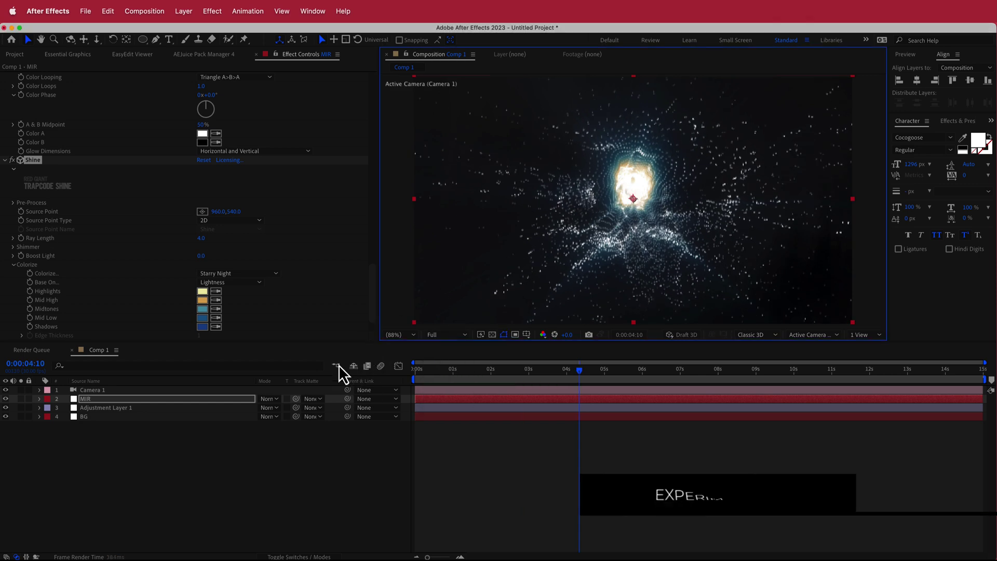
- Add a new adjustment layer directly above the MIR layer
right_click(331, 391)
mouse_move(361, 400)
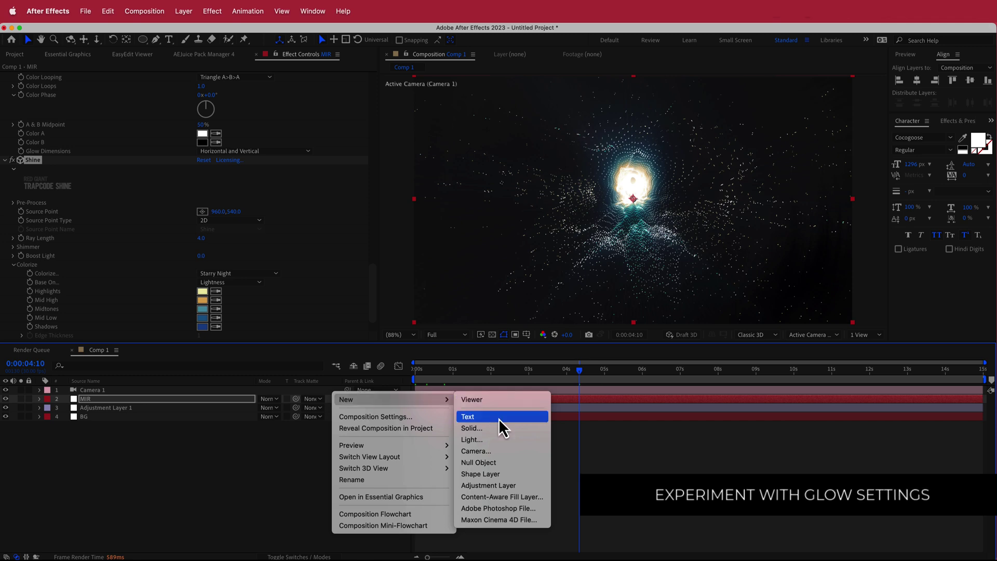
left_click(509, 485)
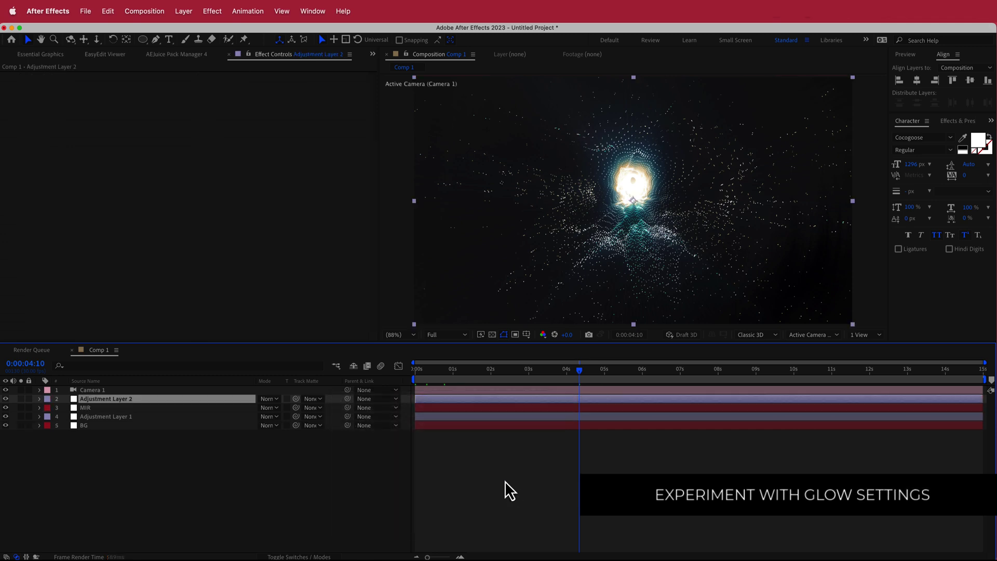
- Apply the Noise effect to the new adjustment layer and set its Amount of Noise to 10%
key("ctrl+space")
type("nois")
key("Down")
key("Down")
key("Down")
key("Return")
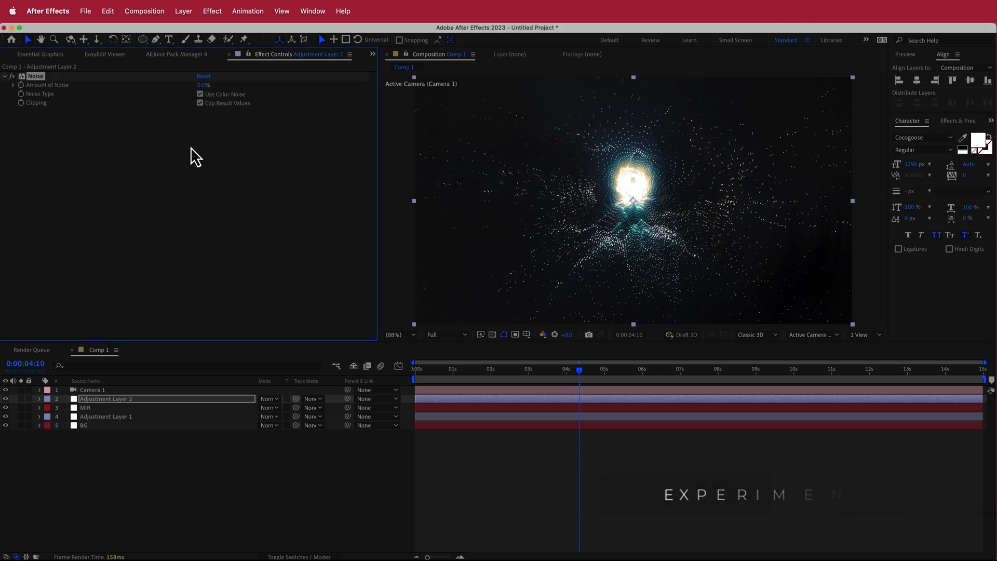
left_click(202, 85)
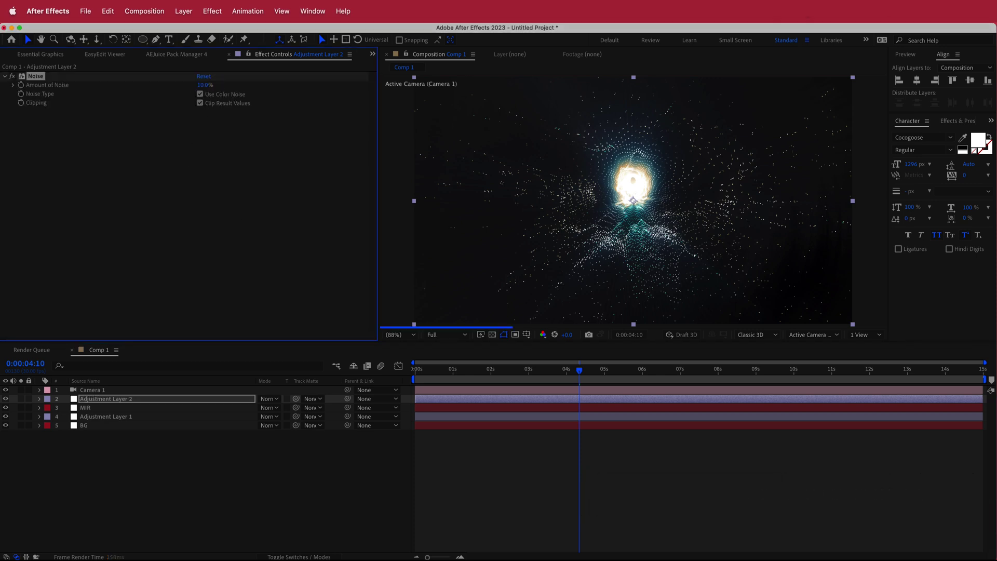
- Go to 0:00:03:02 and select the MIR layer for further Mir 3 geometry adjustments
left_click_drag(581, 372, 531, 373)
key("ctrl+Down")
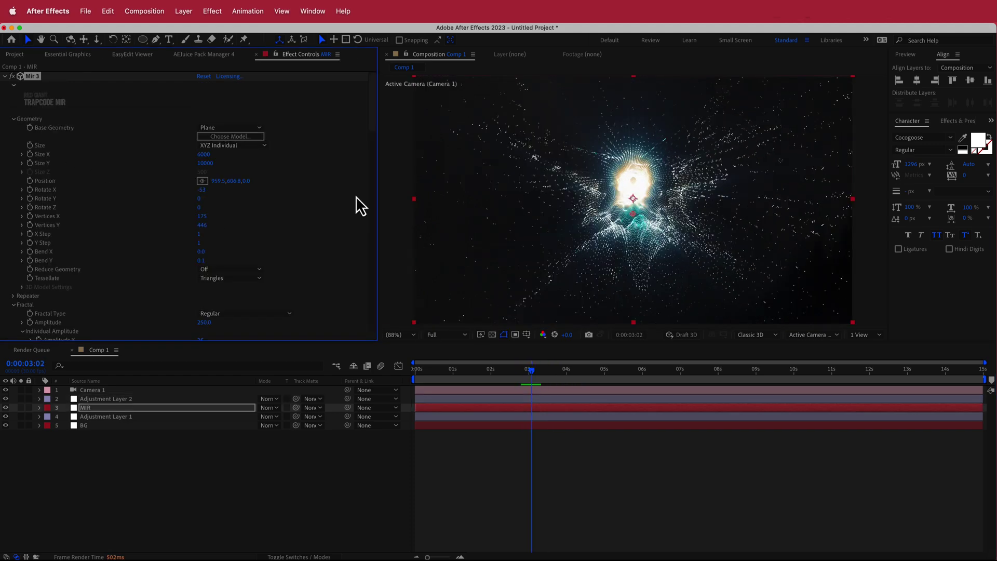